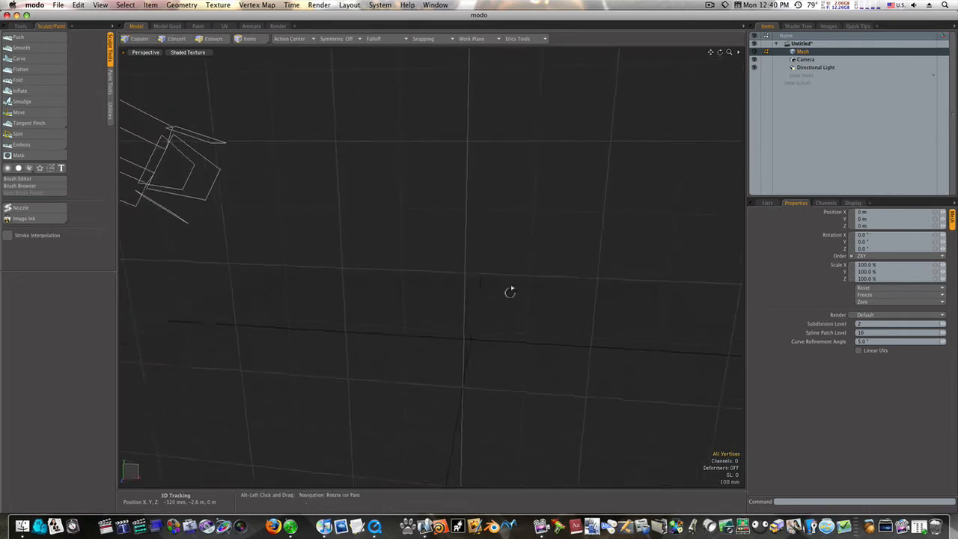
Draw a flat 14-sided cylinder disc with a radius of about 310 mm, facing along the X axis
key(1)
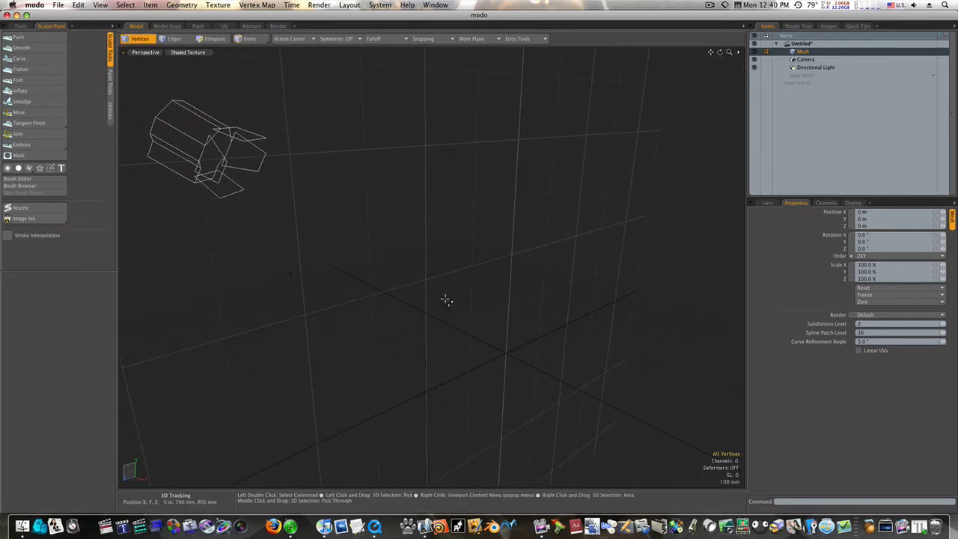
key(alt+x)
key(alt+x)
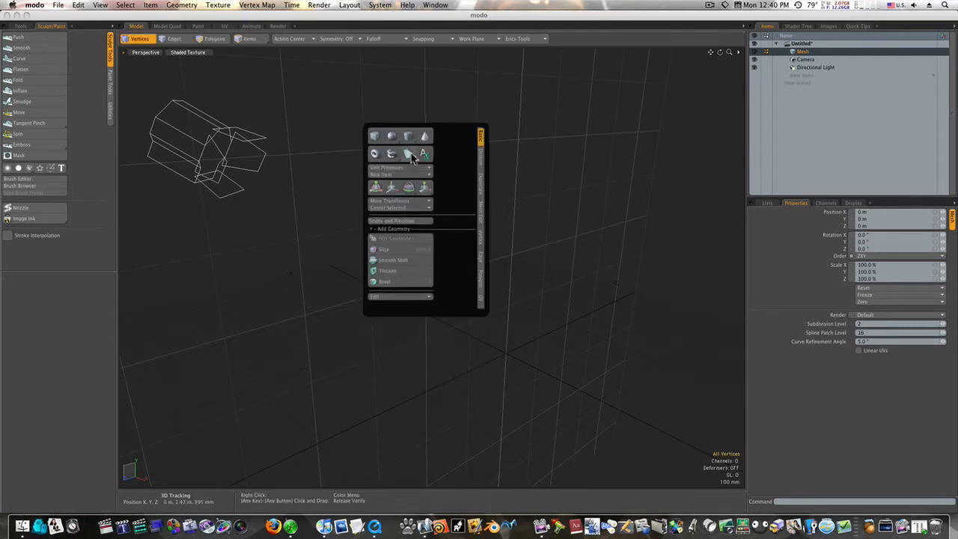
click(409, 137)
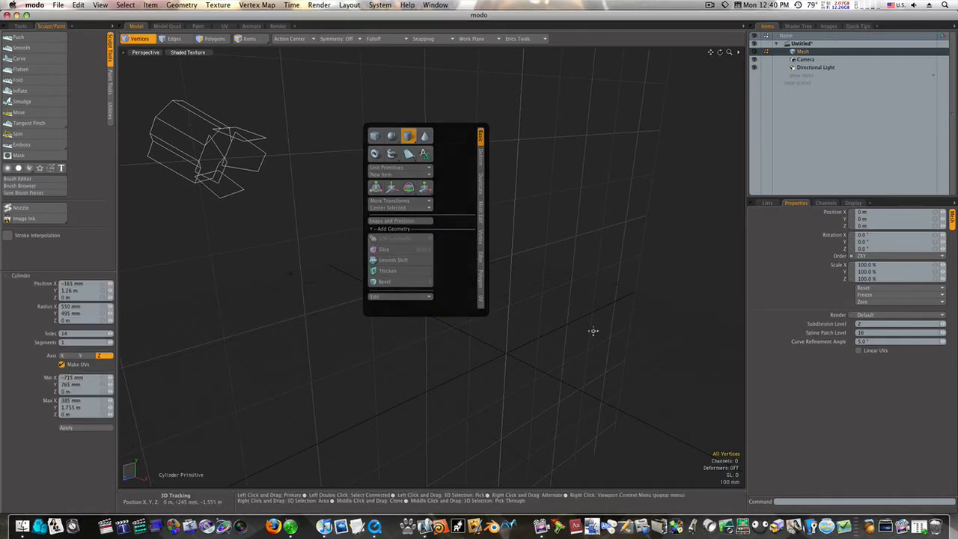
alt+drag(588, 333, 502, 349)
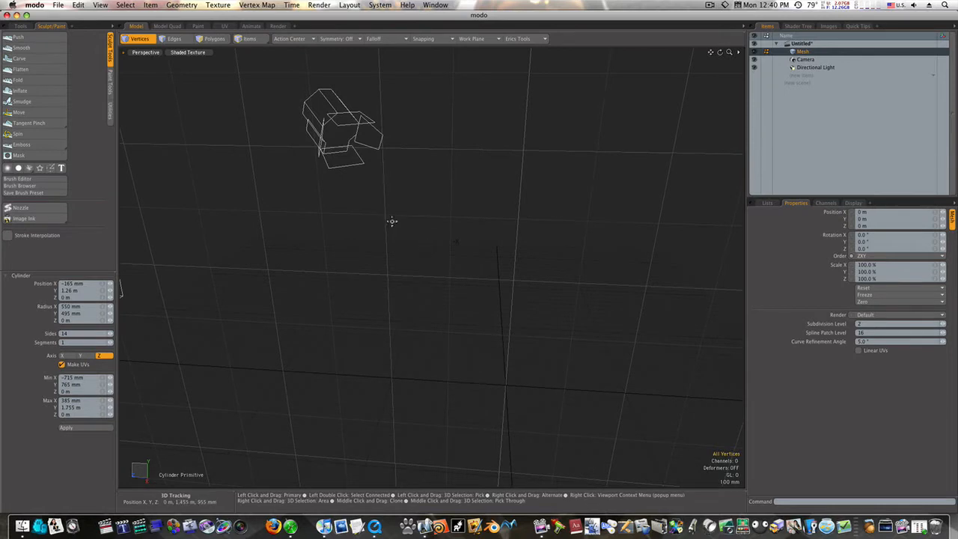
drag(385, 211, 426, 250)
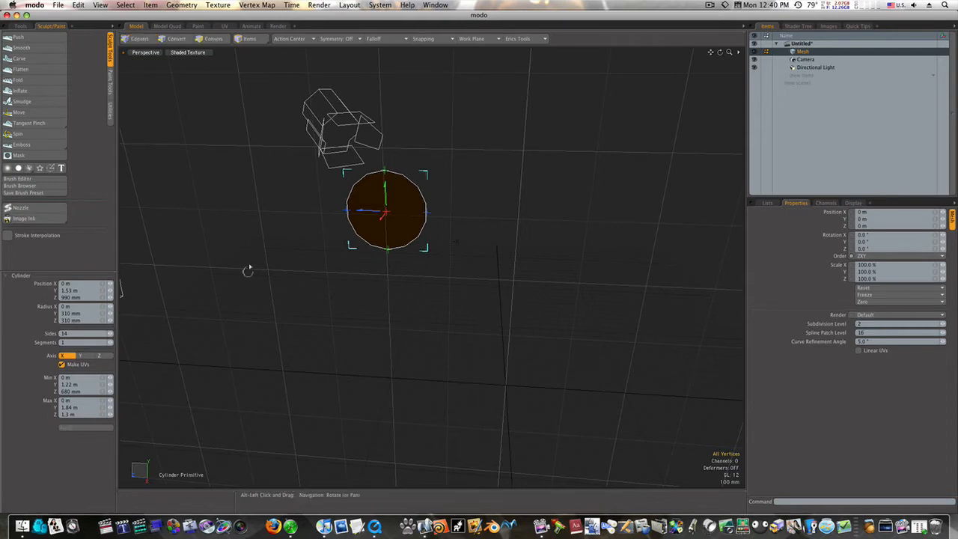
Give the disc thickness along X, with an X radius of about 21 mm and its center at about X 189 mm
alt+drag(247, 271, 511, 220)
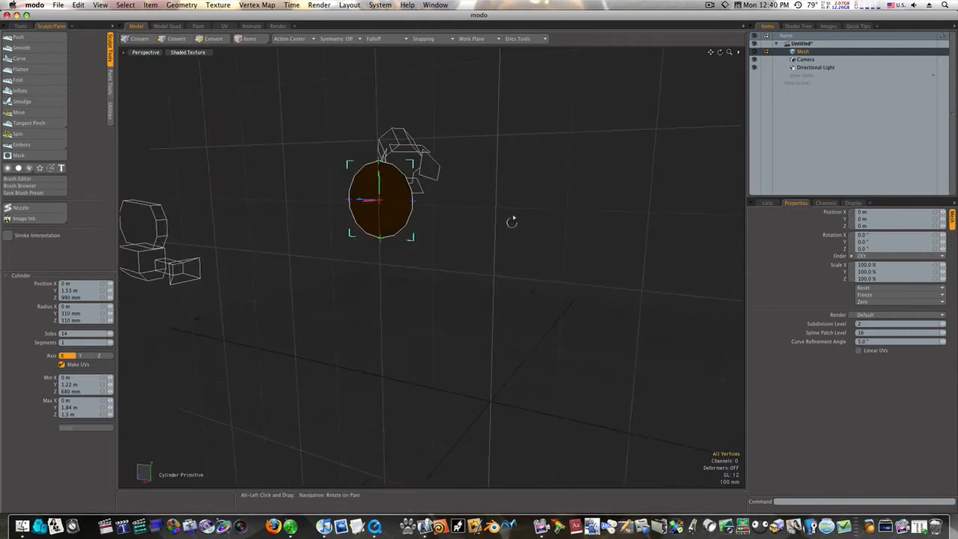
drag(382, 202, 372, 201)
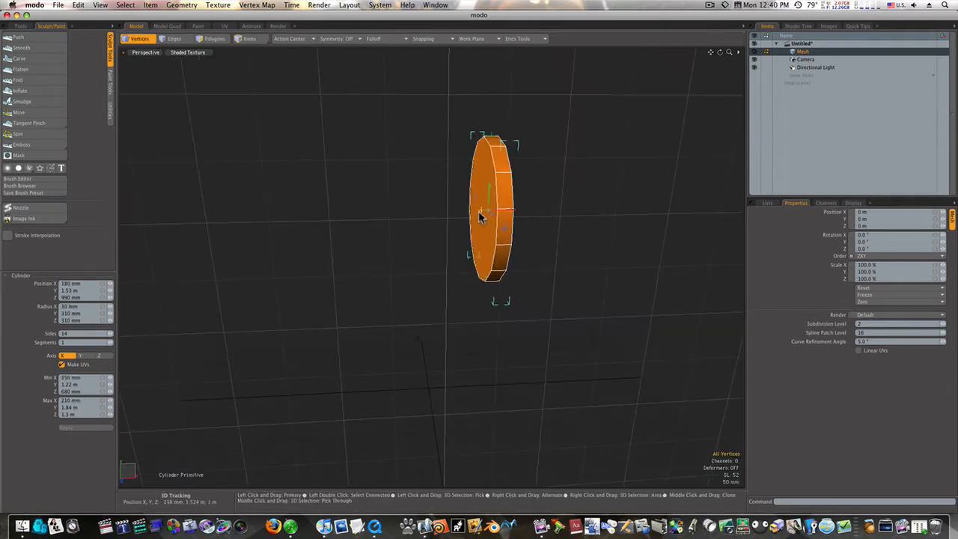
drag(479, 212, 485, 214)
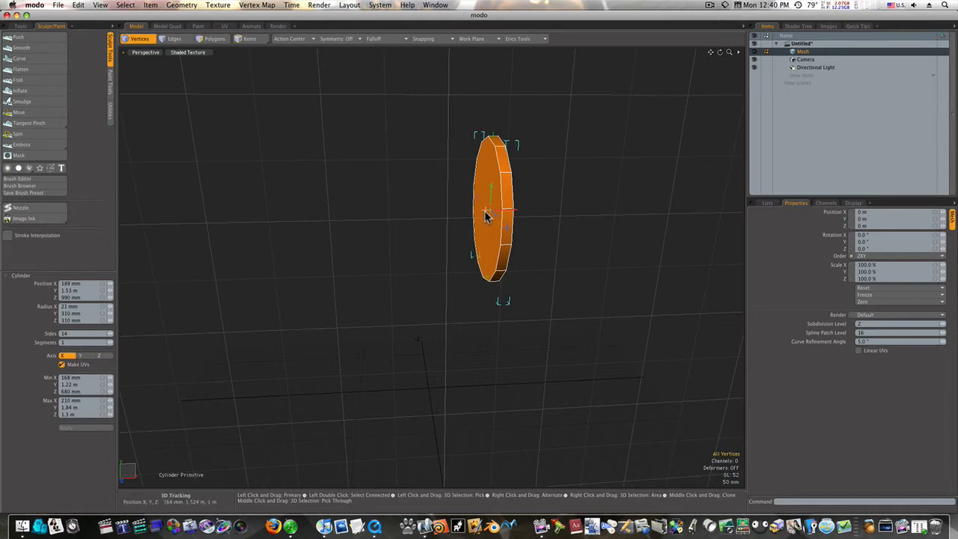
key(space)
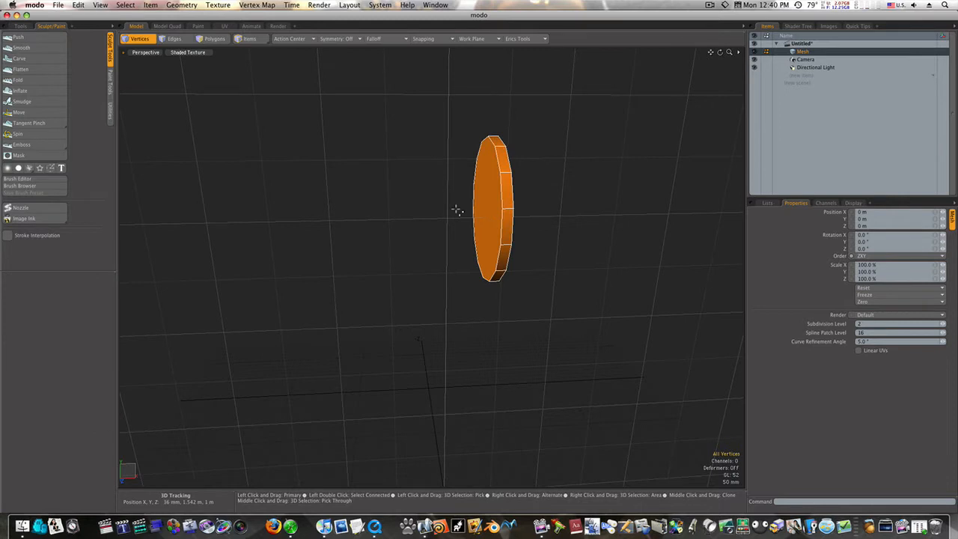
Bevel the disc's front polygon outward with an inset of about -25.6 mm and a shift of about 4 mm
alt+drag(458, 210, 483, 206)
key(2)
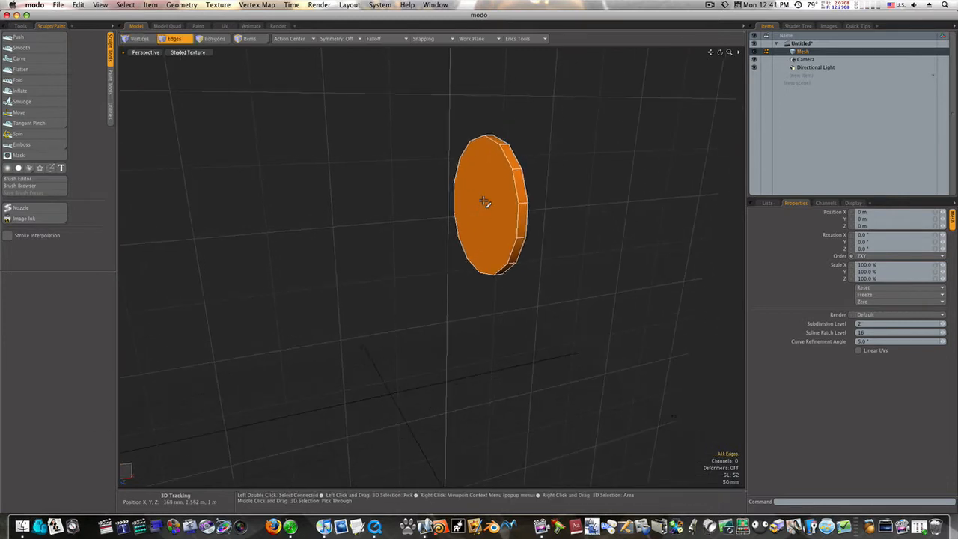
key(3)
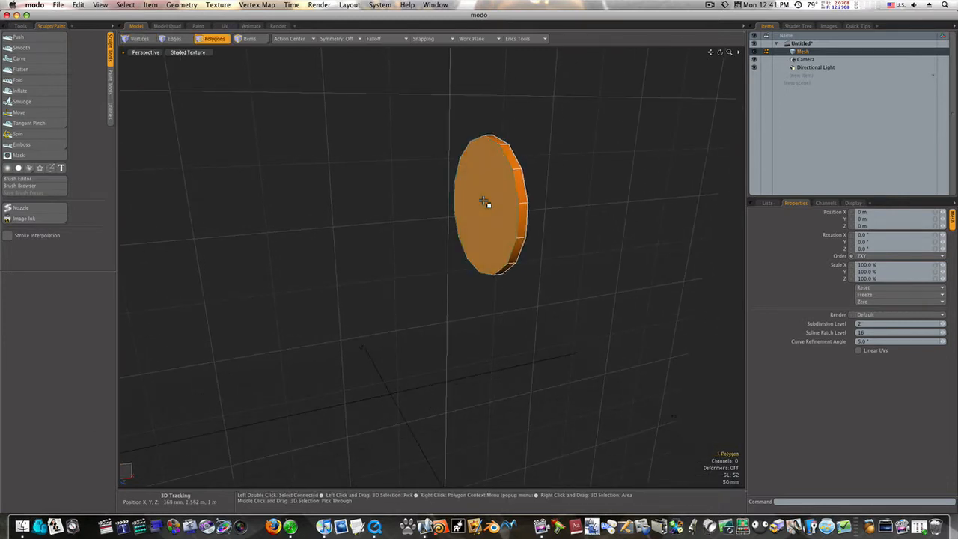
key(b)
click(484, 214)
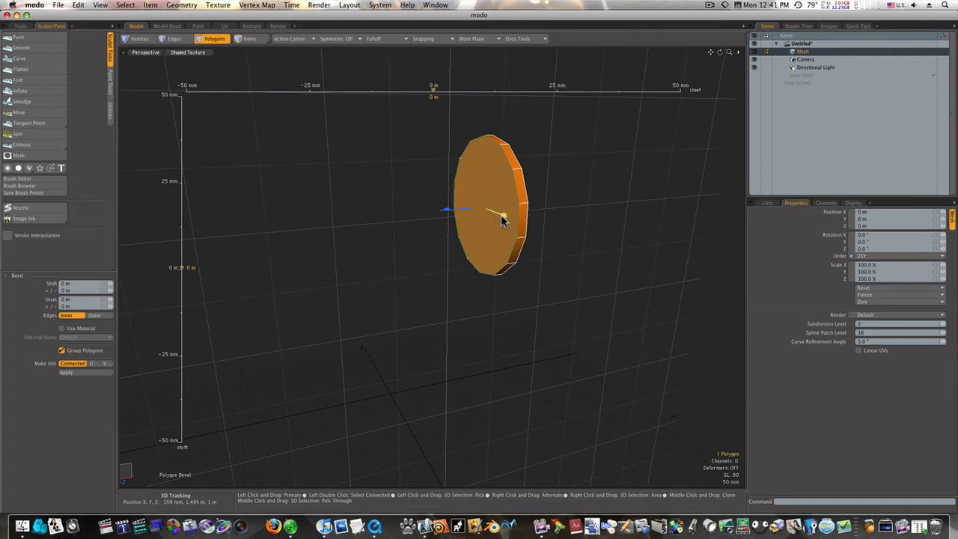
drag(503, 216, 375, 217)
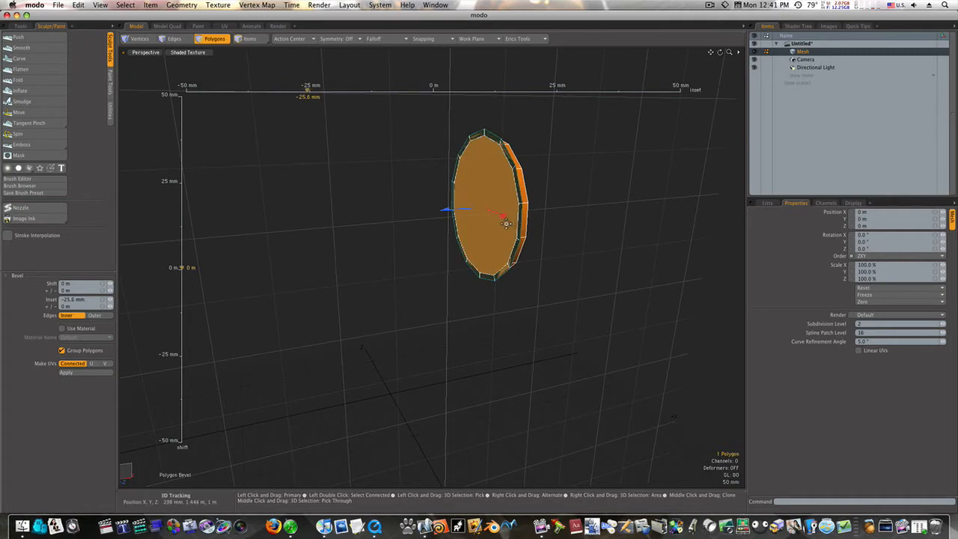
drag(452, 215, 437, 214)
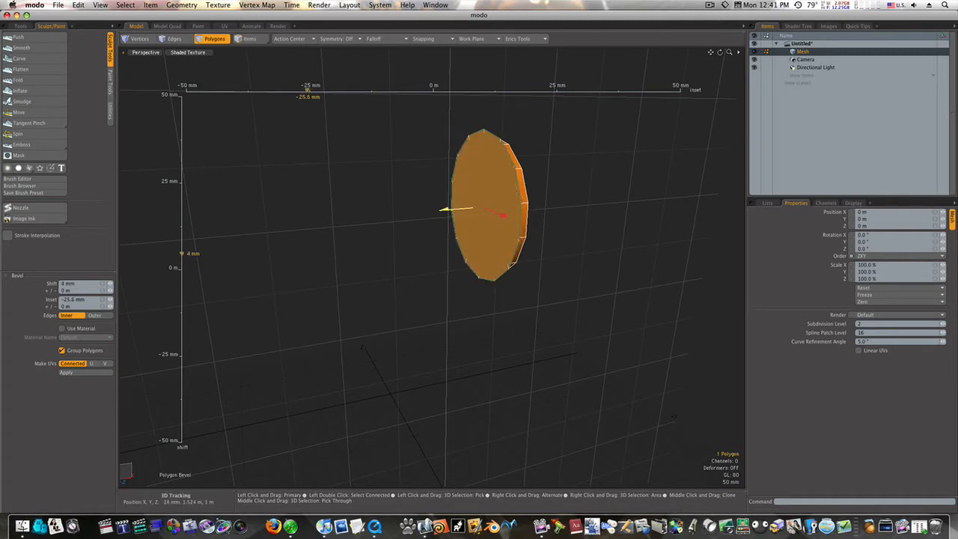
Bevel the same front face again with no inset and a shift of about 75 mm to form a wider second tier
click(486, 213)
drag(468, 212, 438, 210)
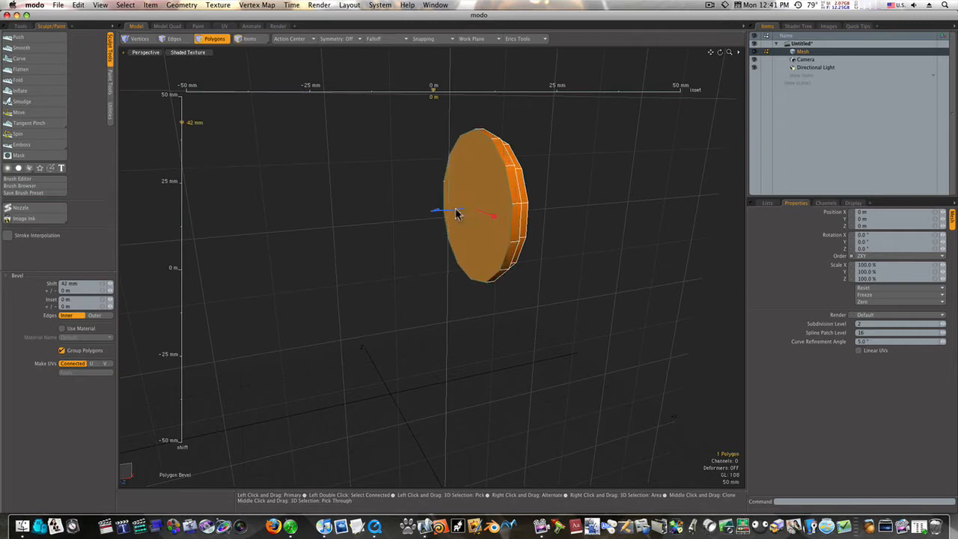
alt+drag(487, 210, 398, 201)
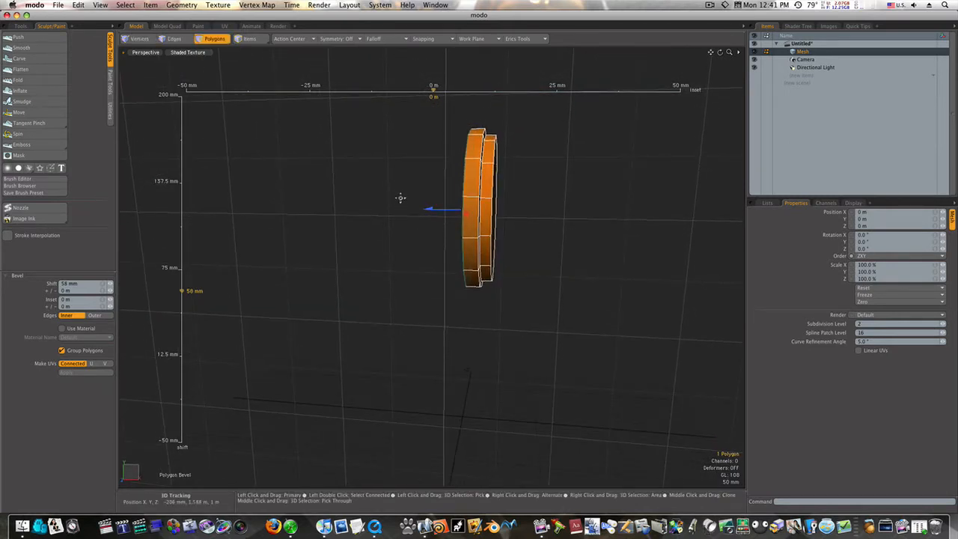
drag(434, 212, 421, 211)
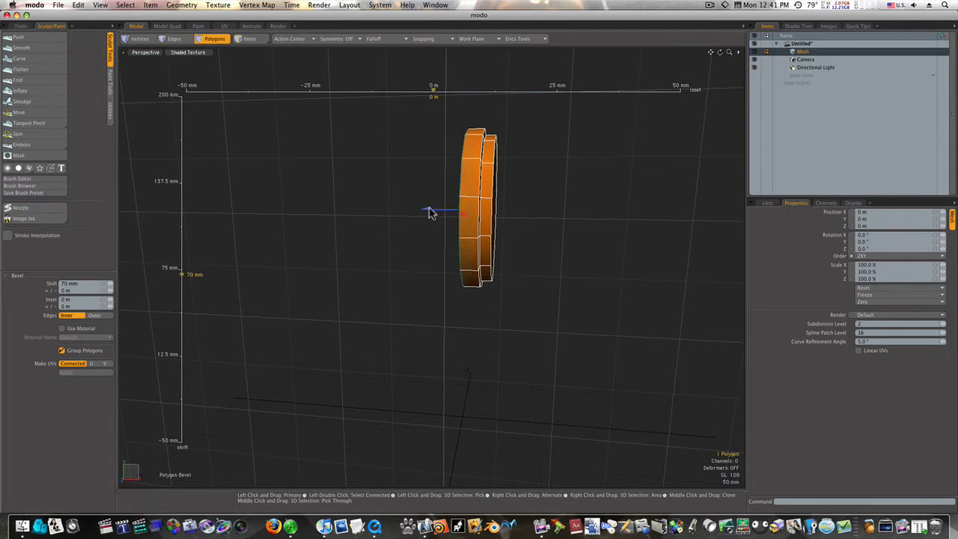
key(space)
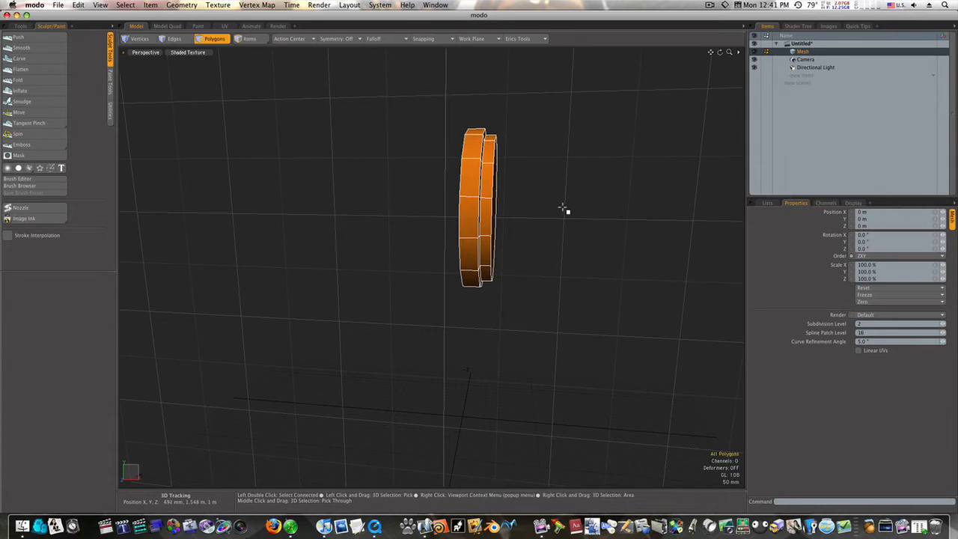
Toggle subdivision surfaces on and off to check the smoothed two-tier disc from the back
alt+drag(560, 205, 509, 220)
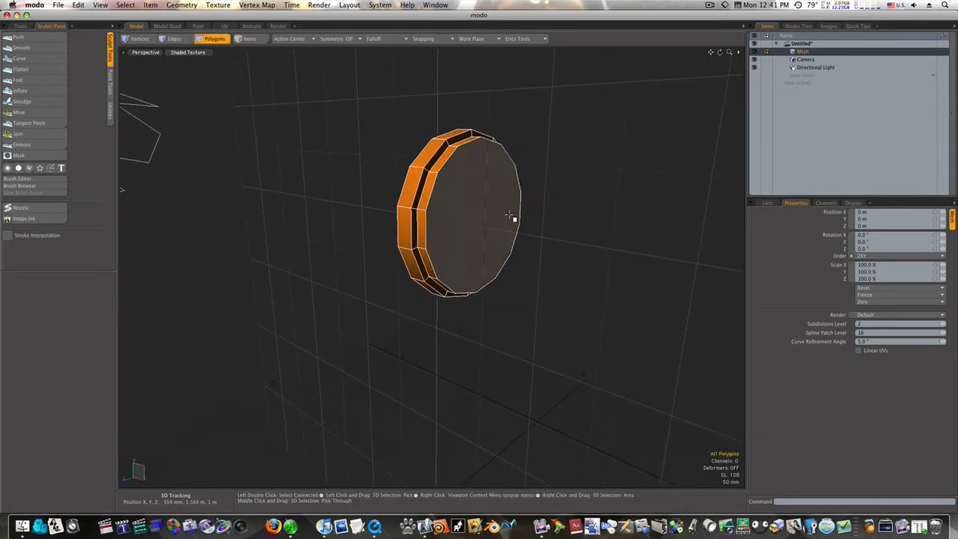
key(Tab)
key(Tab)
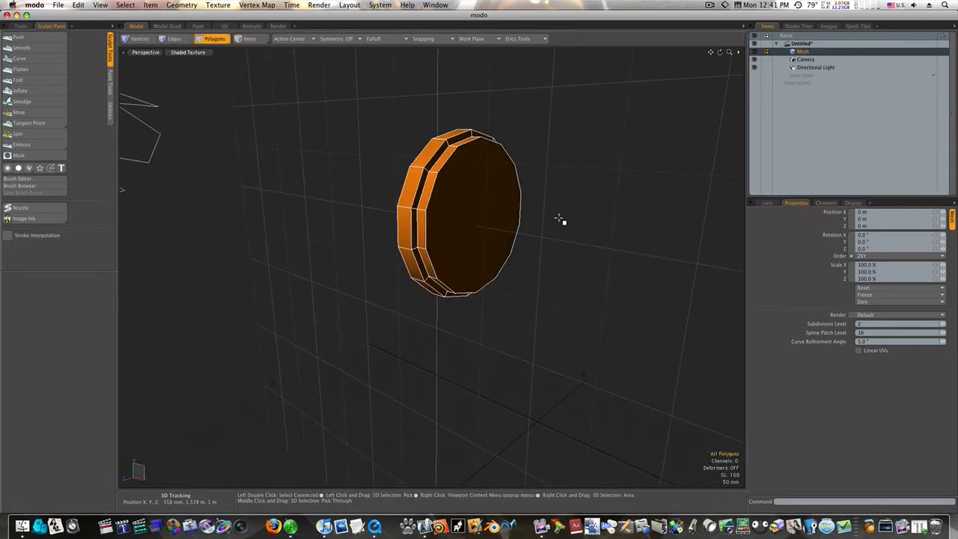
Loop-slice the side band of the narrower rear tier with a count of 2, placing the current cut at 10%
alt+drag(528, 214, 457, 224)
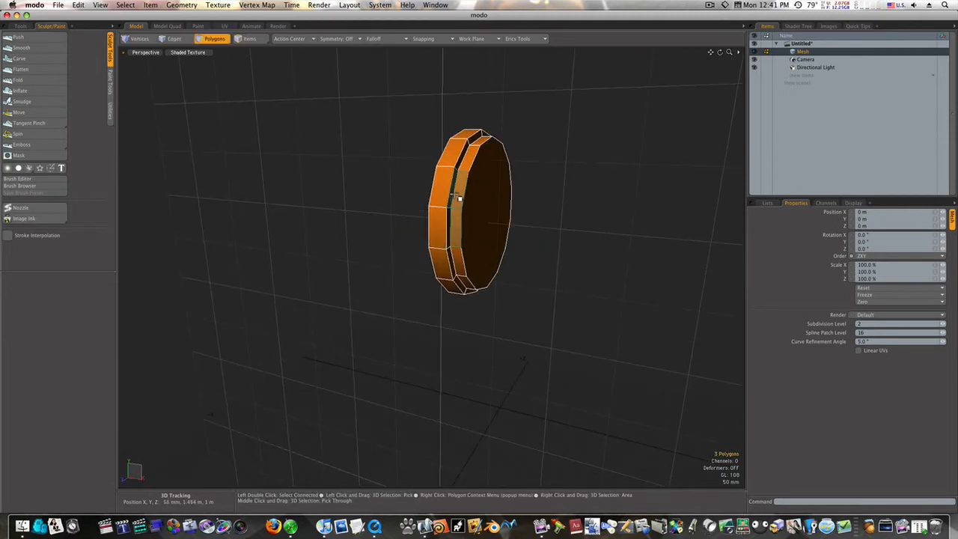
click(457, 204)
drag(461, 208, 462, 221)
key(x)
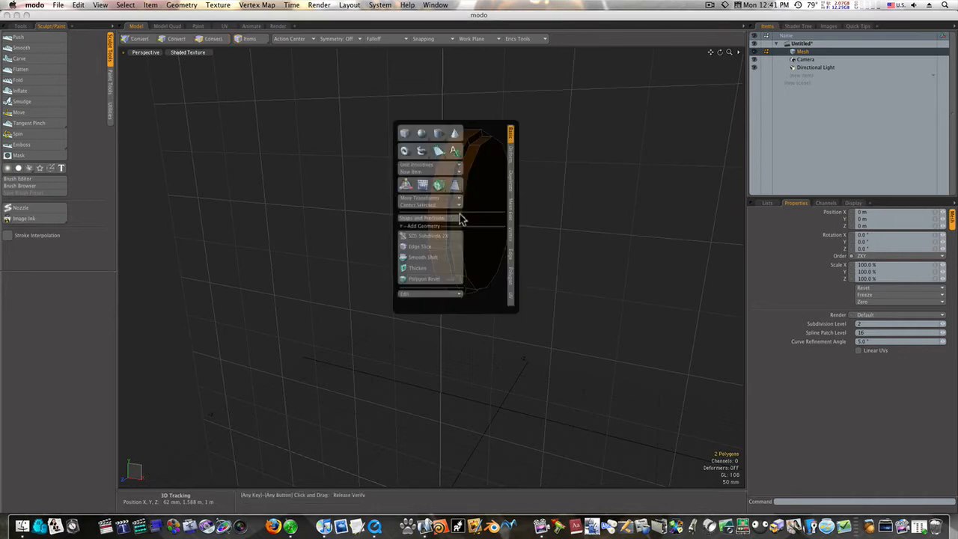
click(509, 209)
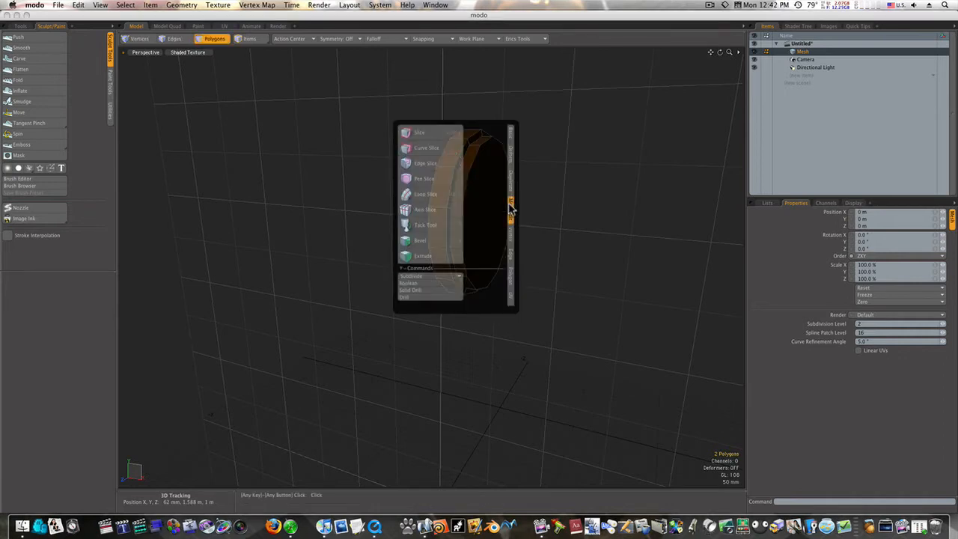
click(444, 198)
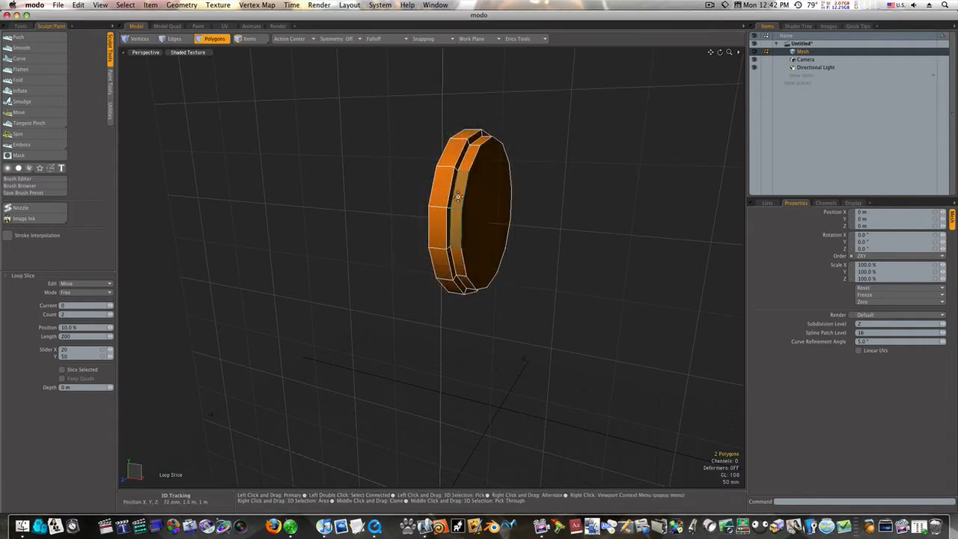
click(458, 196)
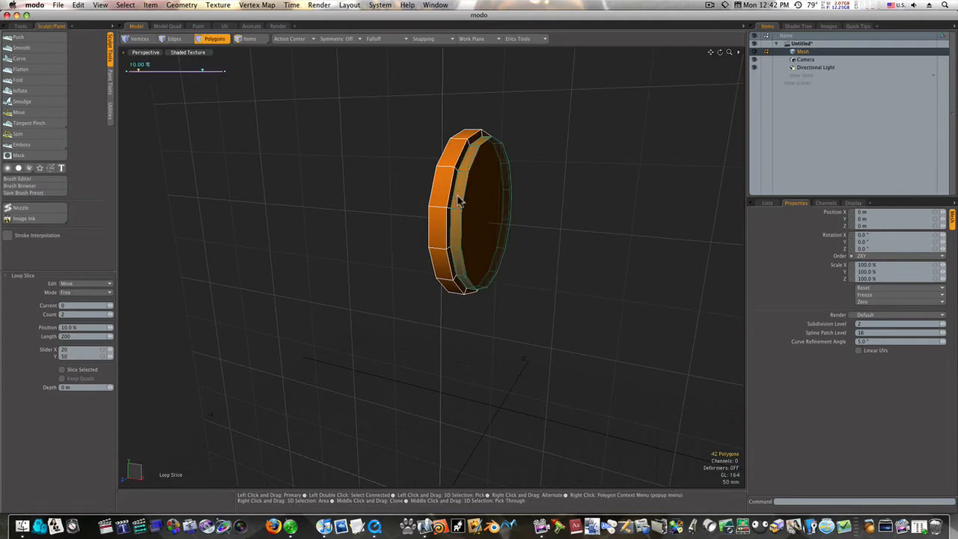
key(space)
key(bracketright)
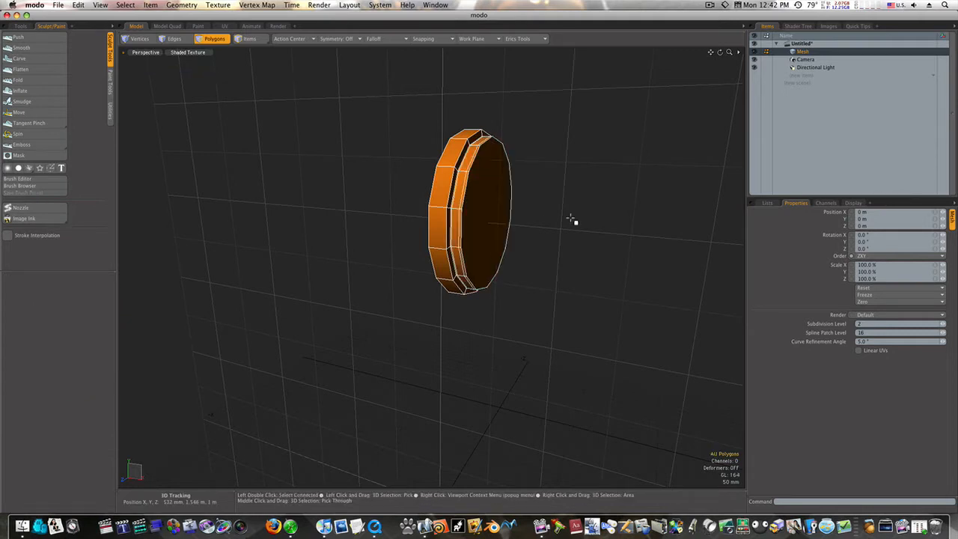
Preview the sliced disc as a subdivision surface from the back and the front
key(Tab)
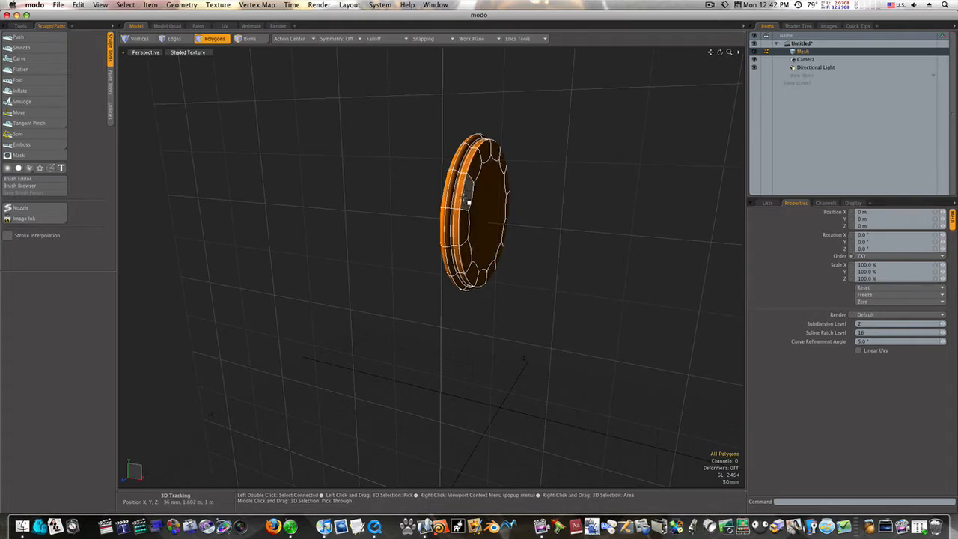
mouse_move(466, 212)
alt+mouse_down()
mouse_move(546, 217)
mouse_move(480, 207)
alt+mouse_up()
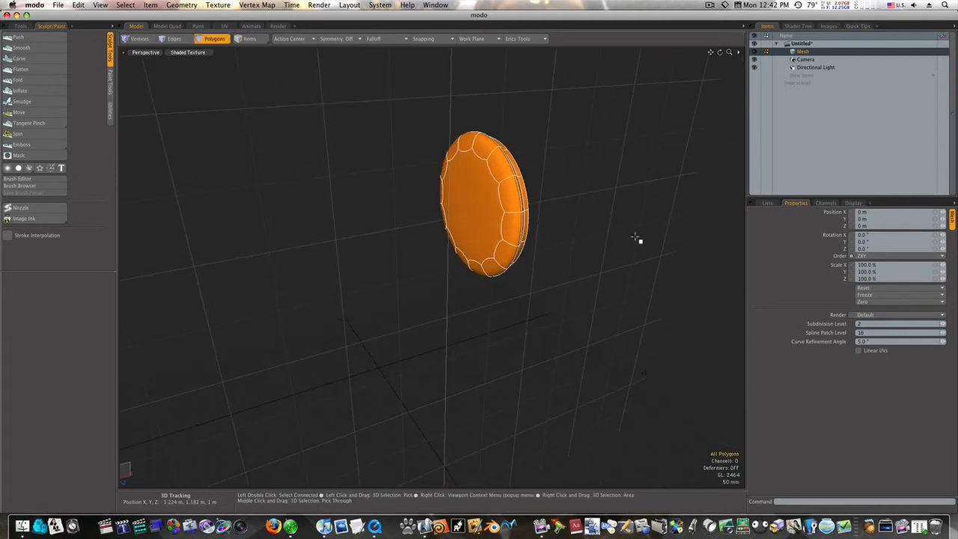
key(Tab)
Scale the large front face uniformly to about 114% and turn on subdivision surfaces for the whole mesh
click(454, 179)
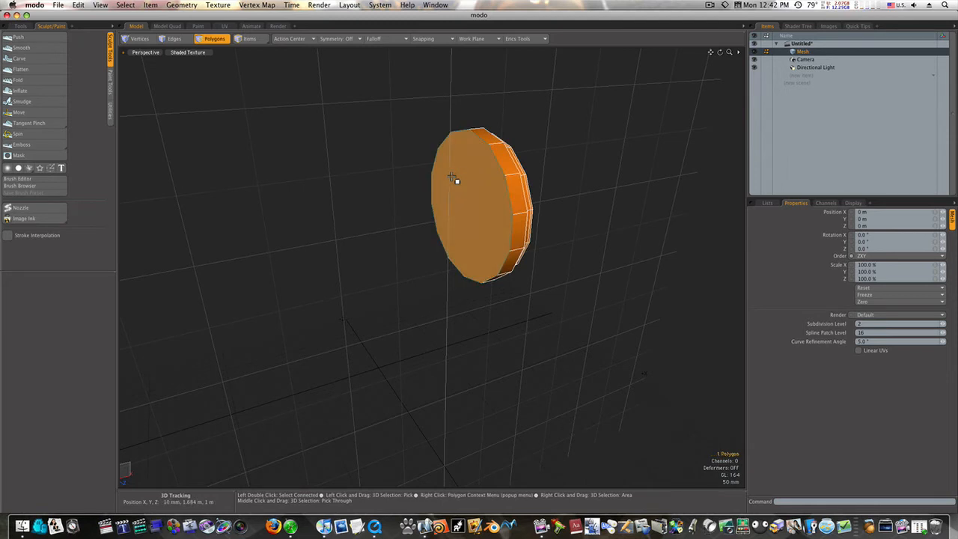
key(r)
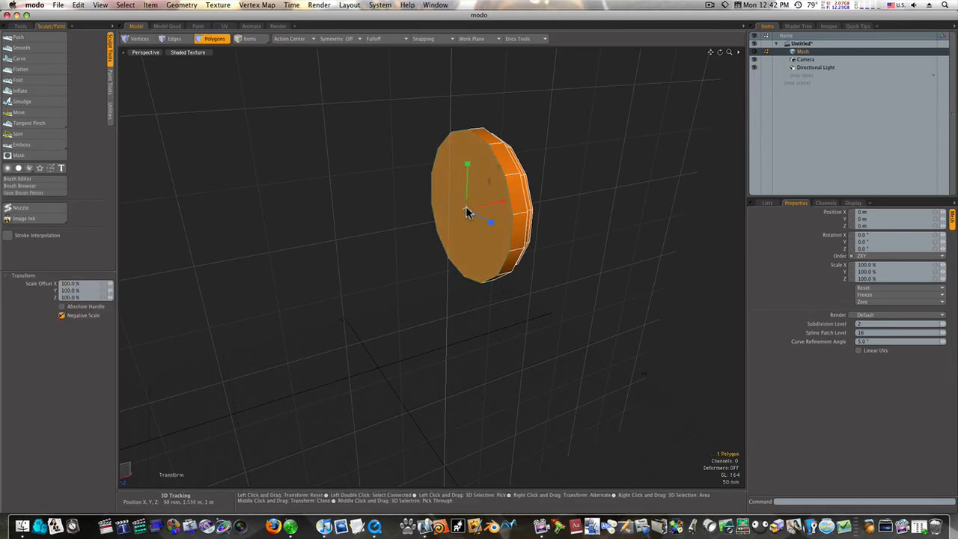
drag(466, 206, 500, 206)
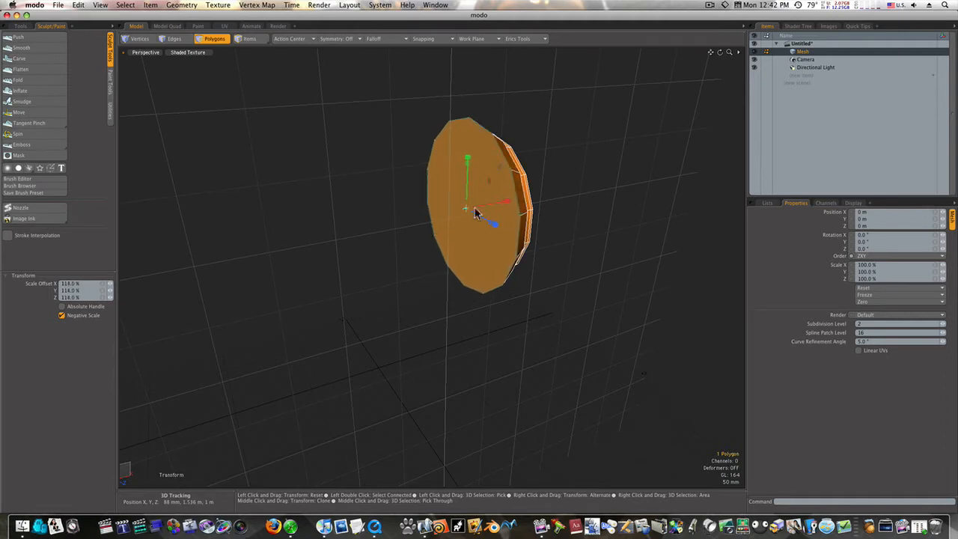
key(space)
click(572, 232)
key(Tab)
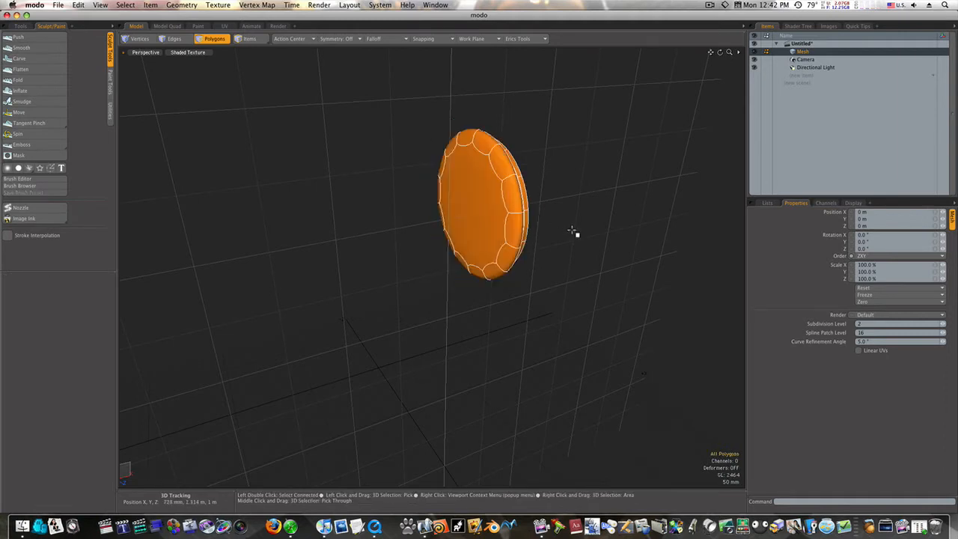
Move the smoothed disc's front face outward along X to deepen the front tier
mouse_move(569, 226)
alt+mouse_down()
mouse_move(491, 222)
mouse_move(579, 232)
alt+mouse_up()
click(487, 214)
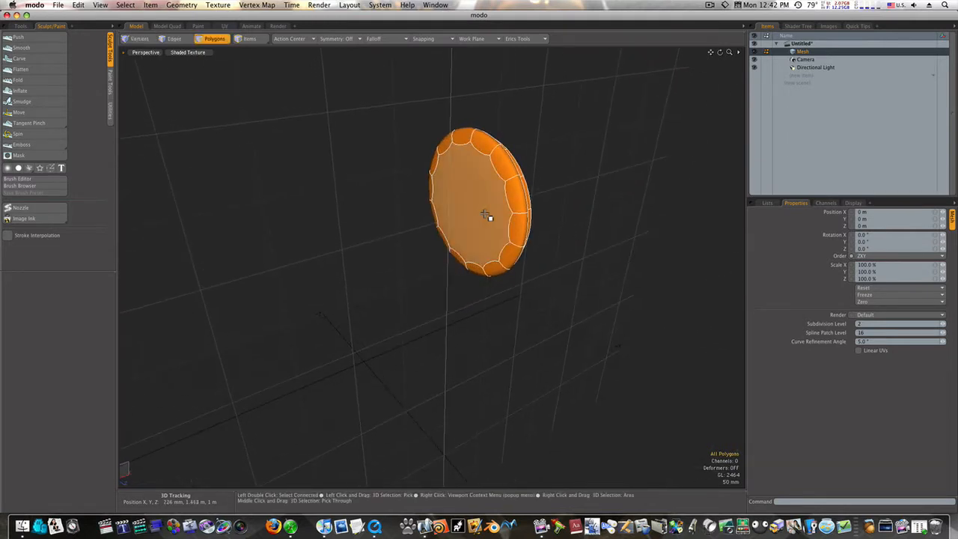
key(w)
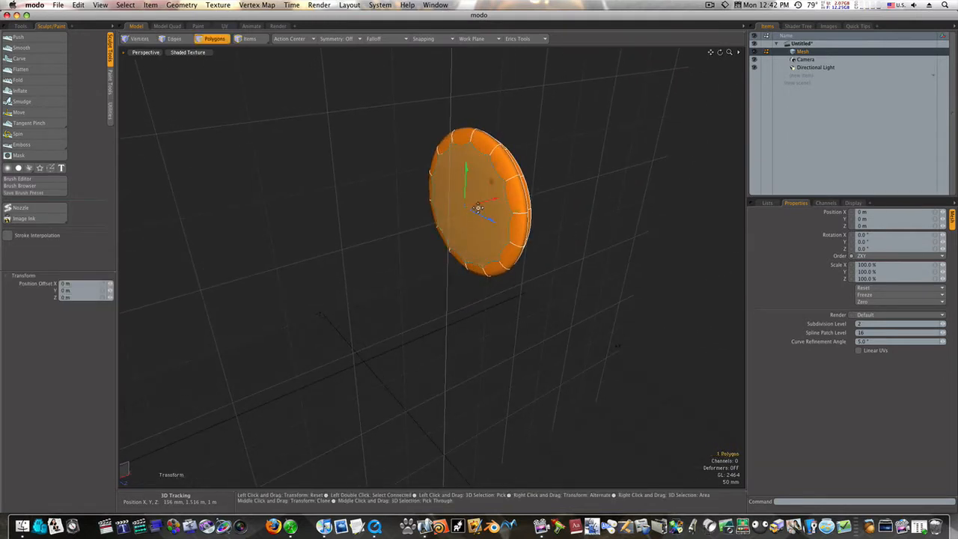
mouse_move(483, 210)
mouse_down()
mouse_move(463, 205)
mouse_move(530, 222)
mouse_move(485, 221)
mouse_up()
key(q)
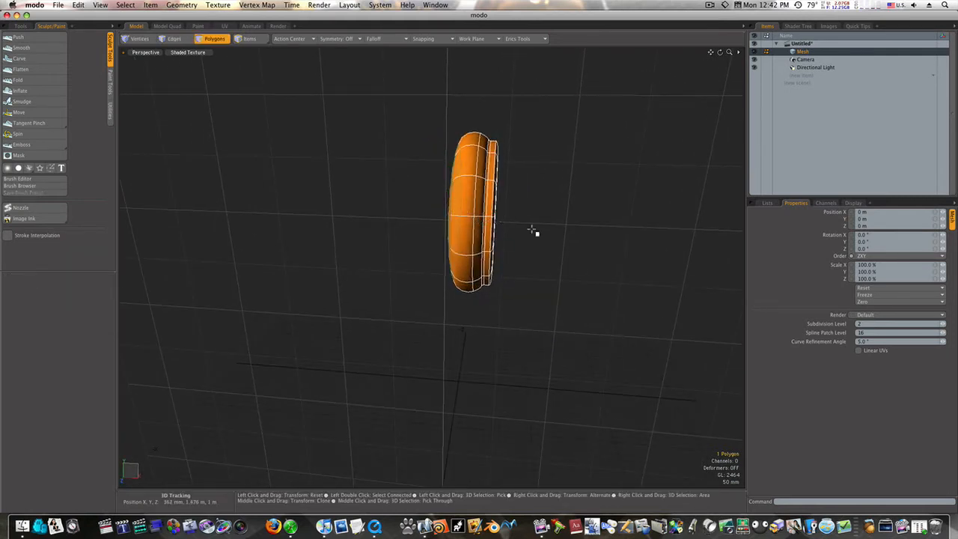
Scale the 14-polygon rear side band to about 114% in Y and Z, and stretch it along X
click(532, 230)
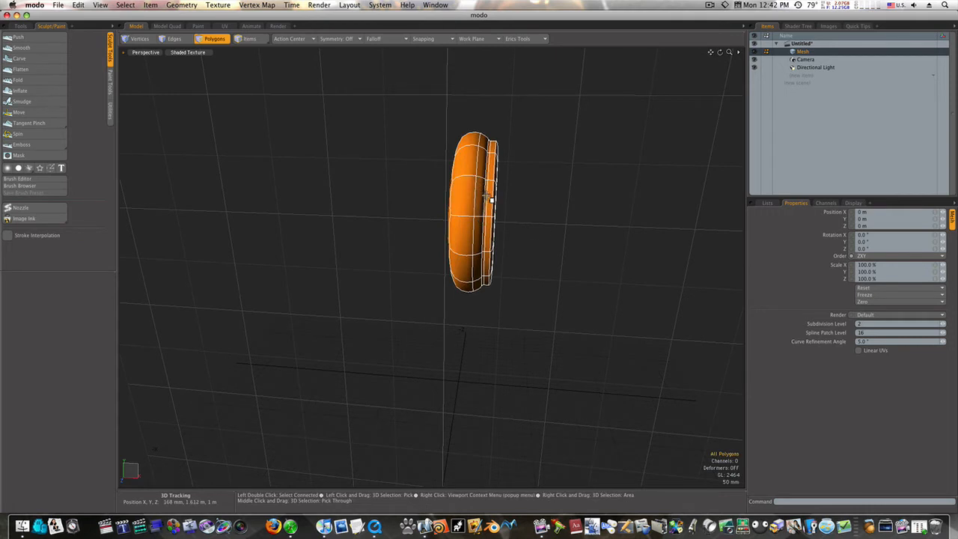
key(alt)
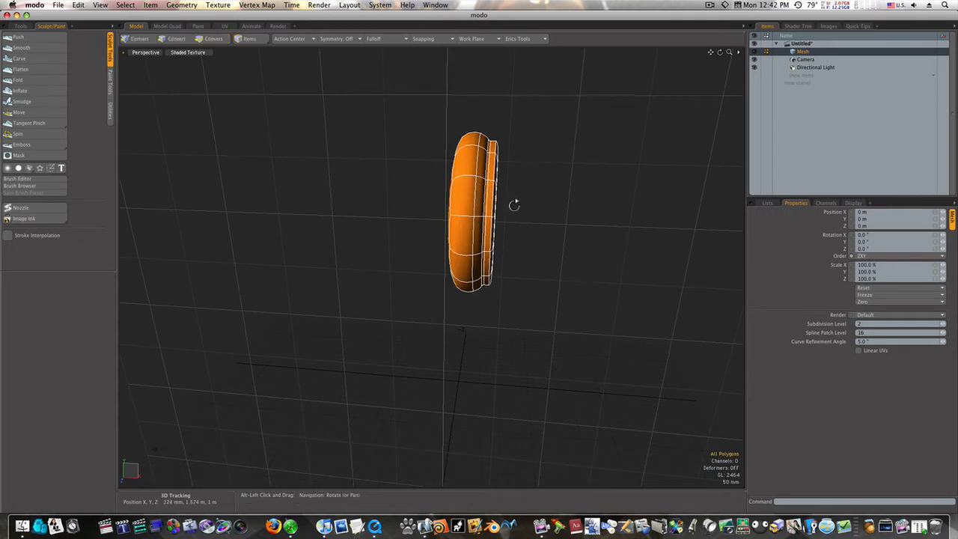
mouse_move(509, 205)
alt+mouse_down()
mouse_move(489, 197)
mouse_move(521, 209)
mouse_move(505, 216)
alt+mouse_up()
click(500, 216)
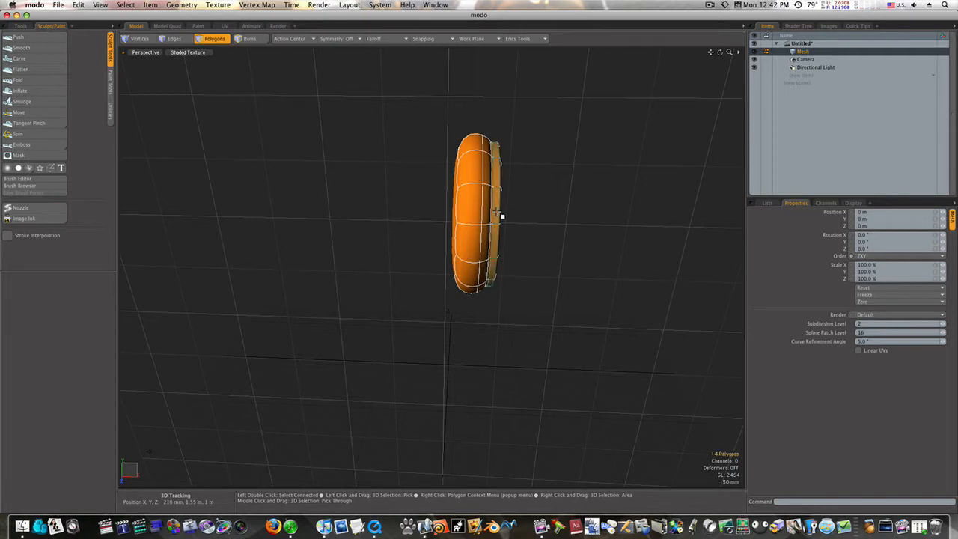
alt+drag(507, 216, 488, 229)
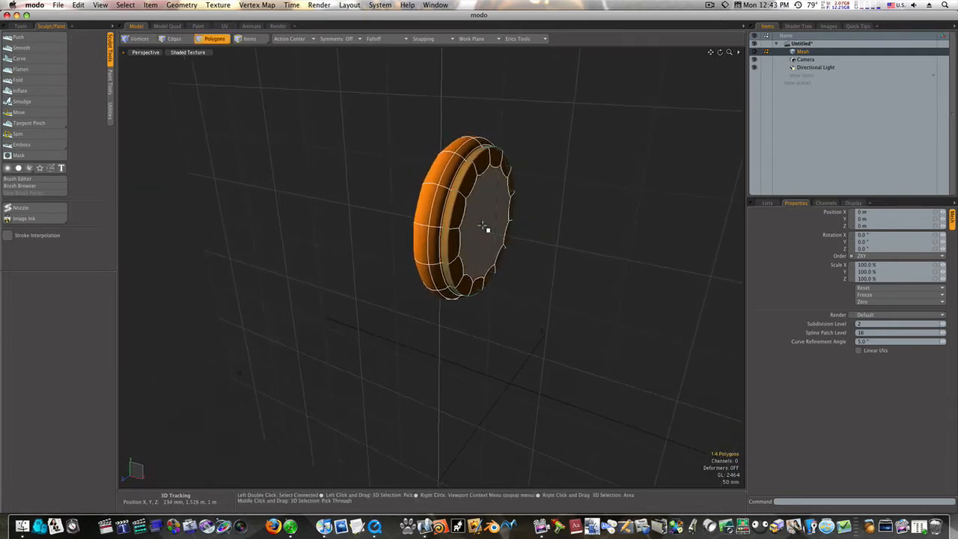
key(r)
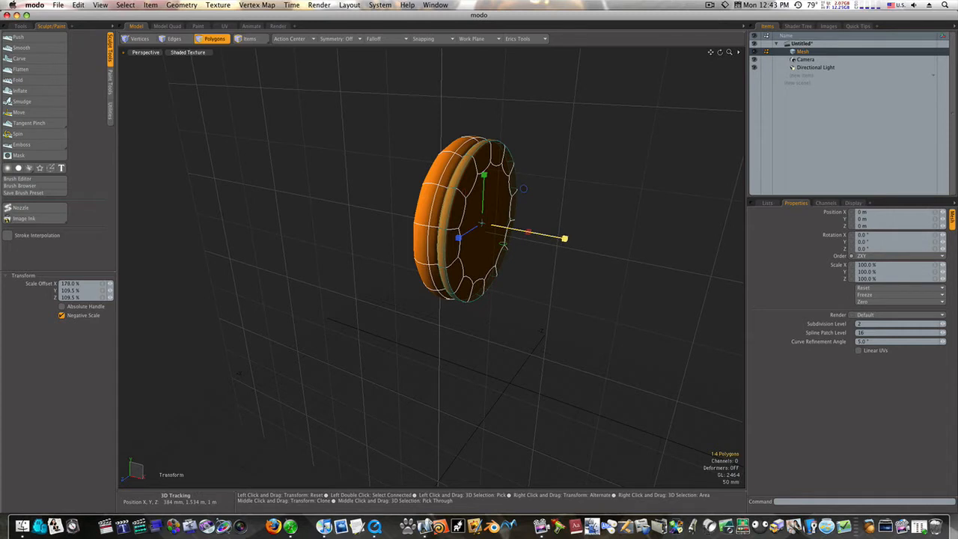
alt+drag(432, 196, 452, 205)
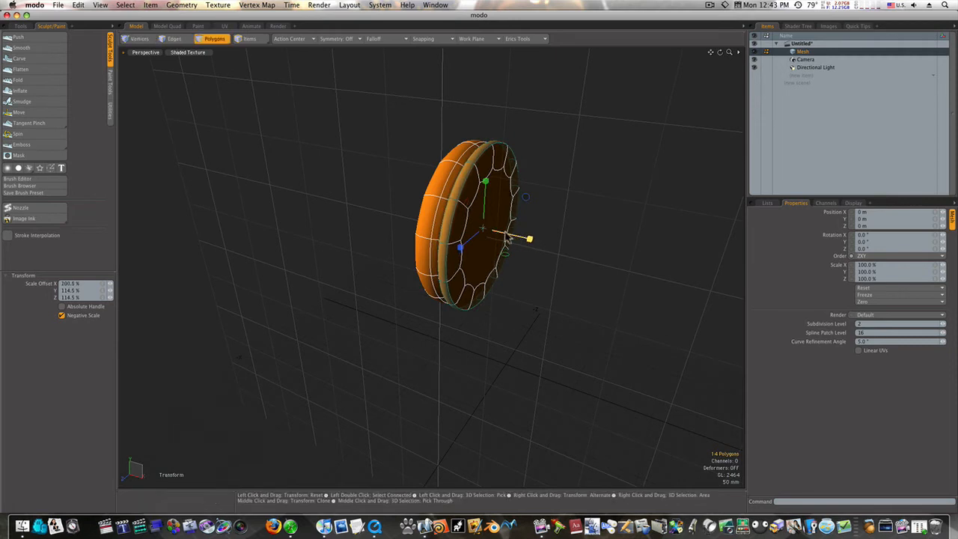
alt+drag(371, 183, 498, 192)
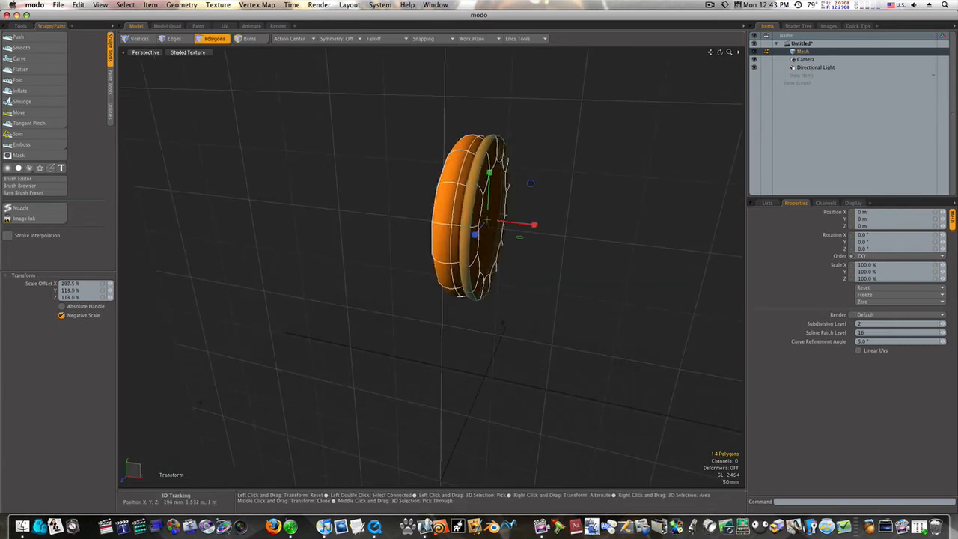
alt+drag(373, 210, 402, 220)
key(space)
click(399, 216)
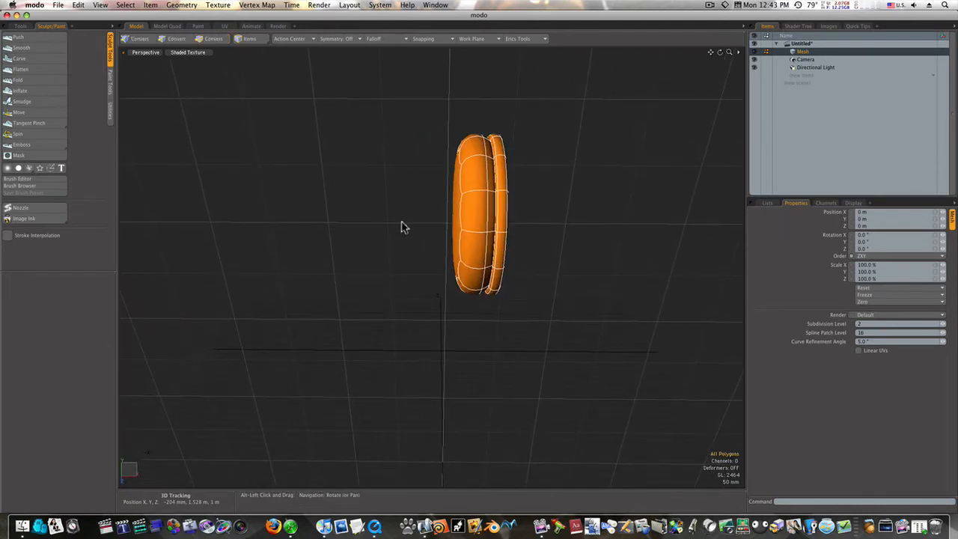
Turn off subdivision surfaces and bevel the rear end cap with a 14 mm shift and no inset
alt+drag(402, 220, 364, 218)
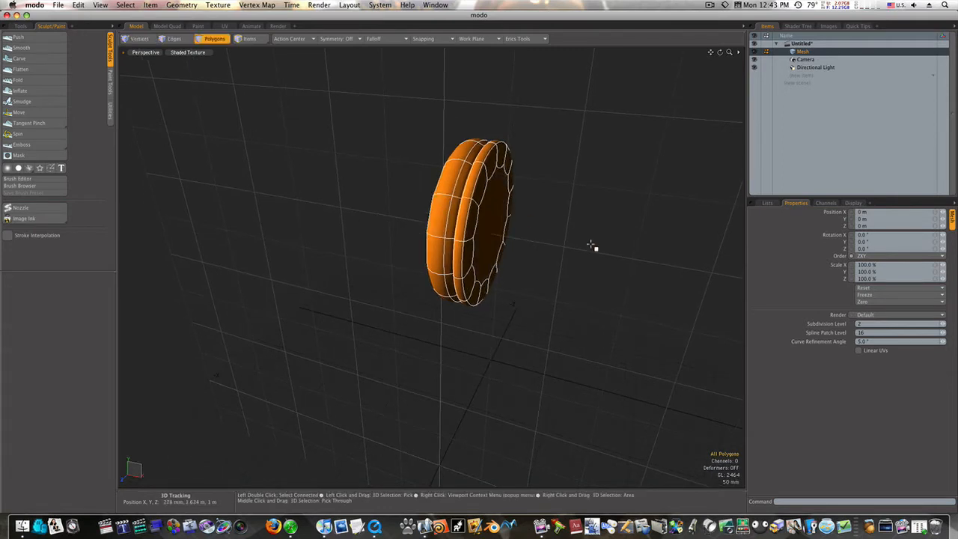
key(Tab)
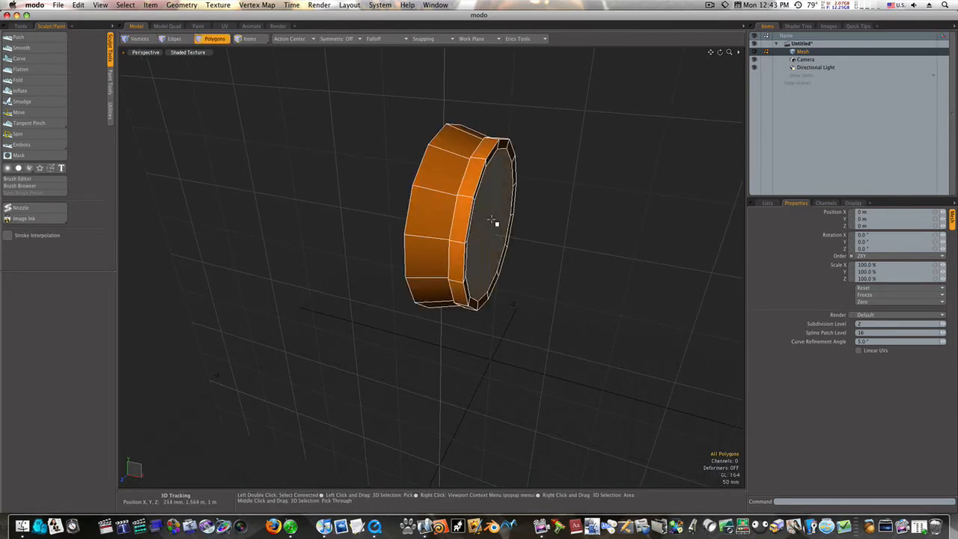
click(491, 219)
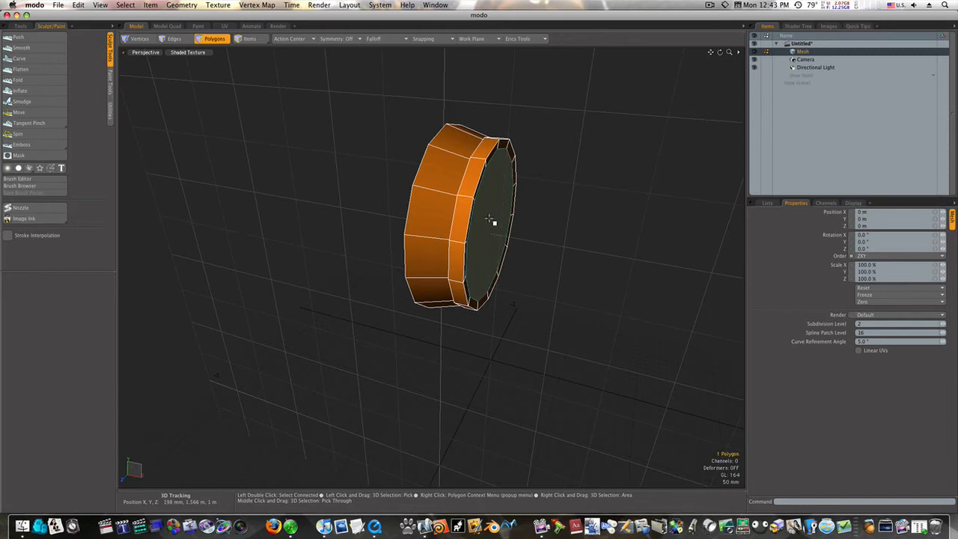
key(b)
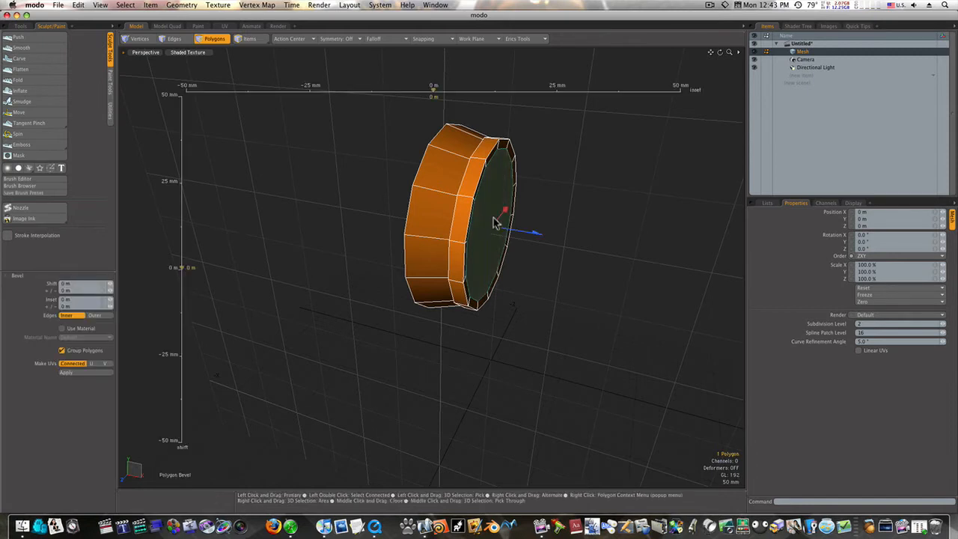
drag(508, 232, 515, 233)
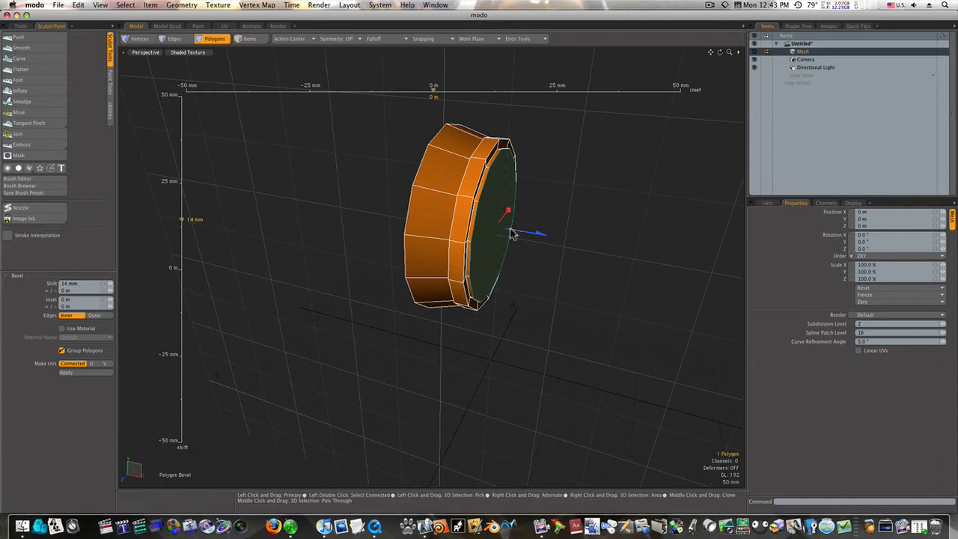
Bevel the rear cap outward to match the rim's diameter, and bevel it again with a 68 mm shift
shift+click(570, 227)
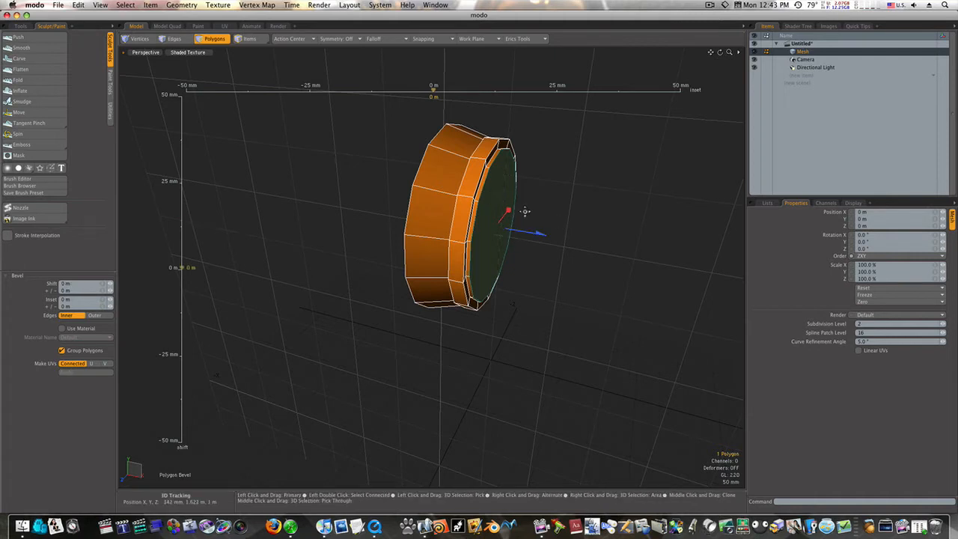
mouse_move(514, 216)
mouse_down()
mouse_move(491, 213)
mouse_move(544, 225)
mouse_move(415, 217)
mouse_move(460, 240)
mouse_move(426, 243)
mouse_up()
shift+click(489, 288)
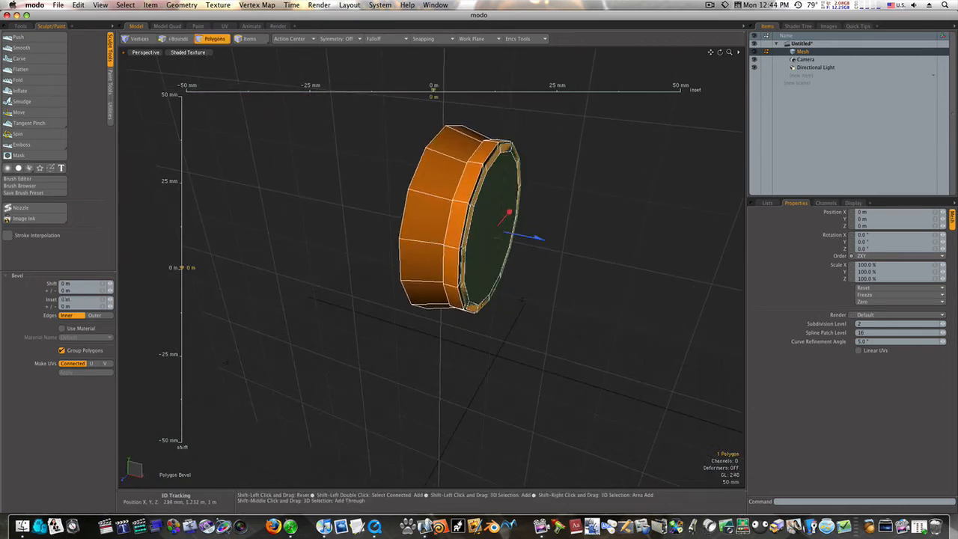
drag(545, 244, 557, 242)
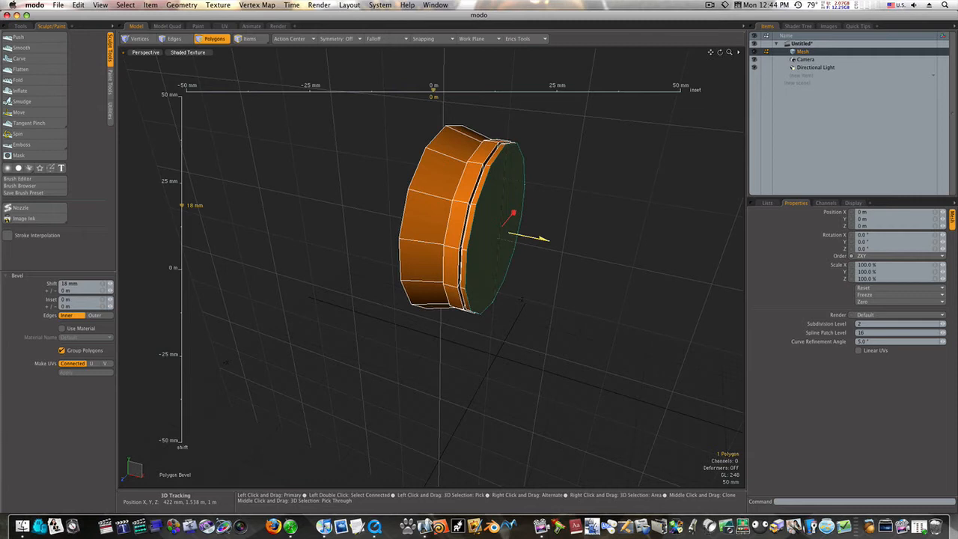
drag(548, 239, 562, 242)
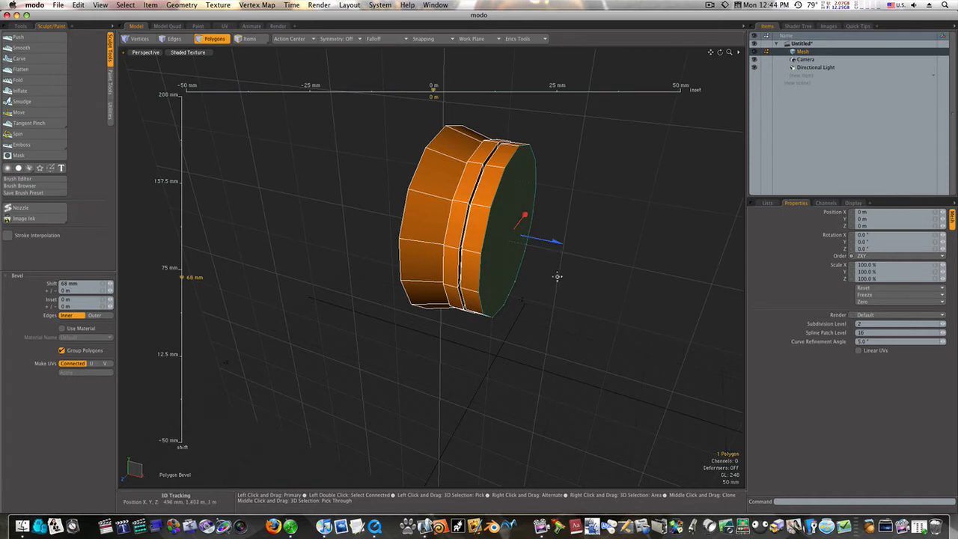
Bevel the rear cap with a 58.4 mm inset and 4 mm shift, and bevel it outward again into a narrower end tier
click(537, 236)
drag(526, 219, 699, 219)
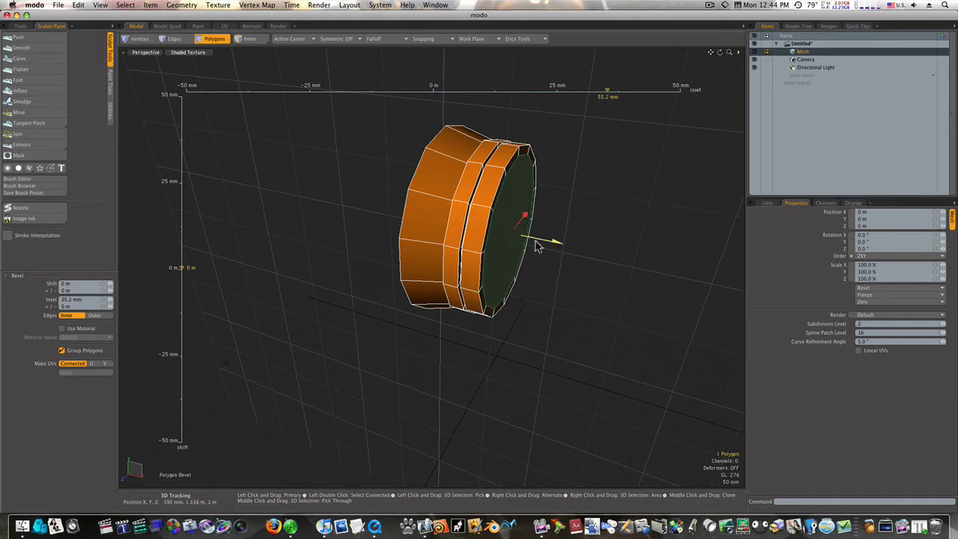
alt+drag(539, 246, 517, 230)
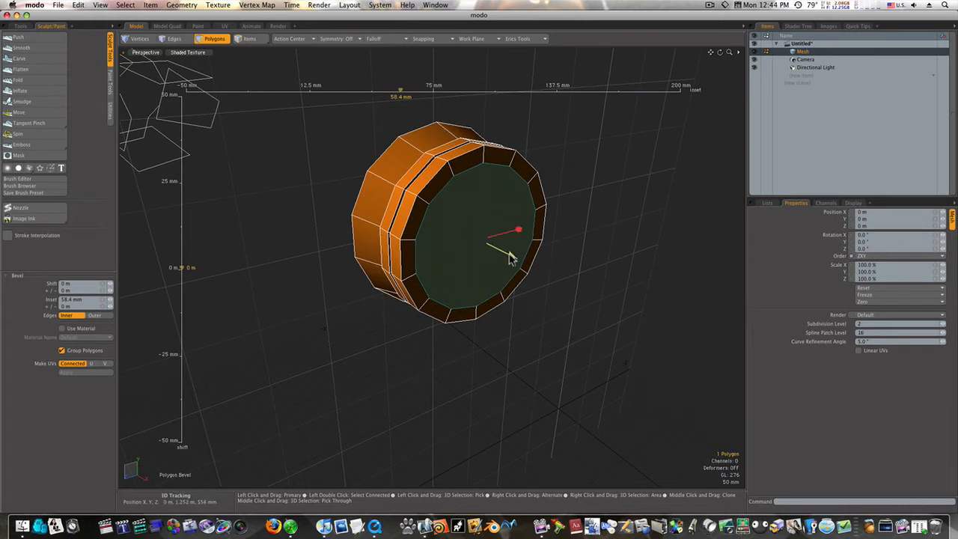
drag(512, 255, 511, 254)
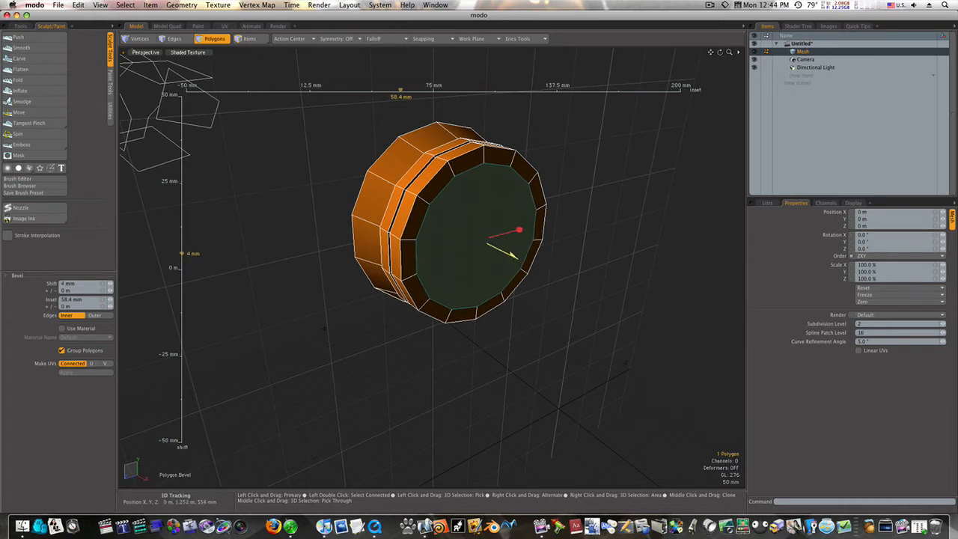
click(568, 262)
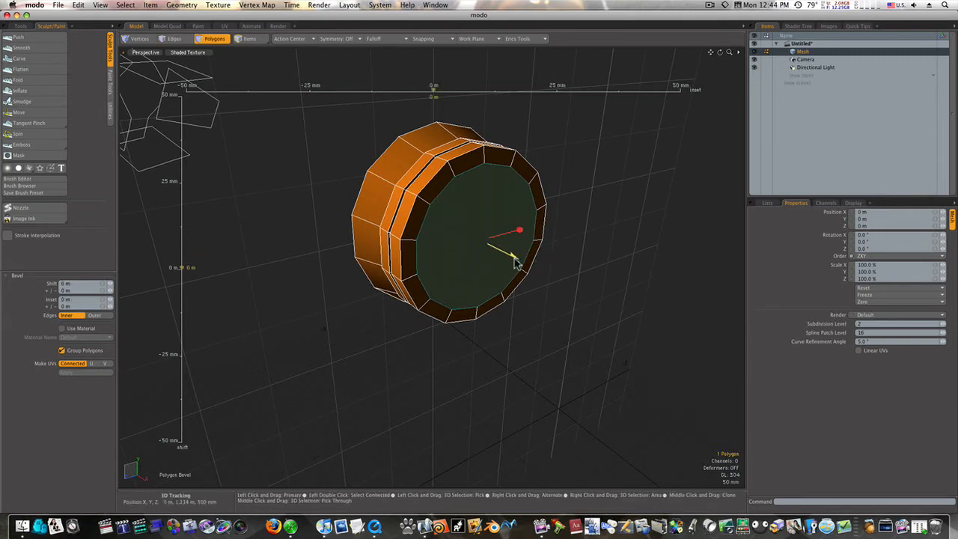
mouse_move(513, 255)
mouse_down()
mouse_move(534, 274)
mouse_move(605, 278)
mouse_move(591, 228)
mouse_up()
key(space)
click(588, 262)
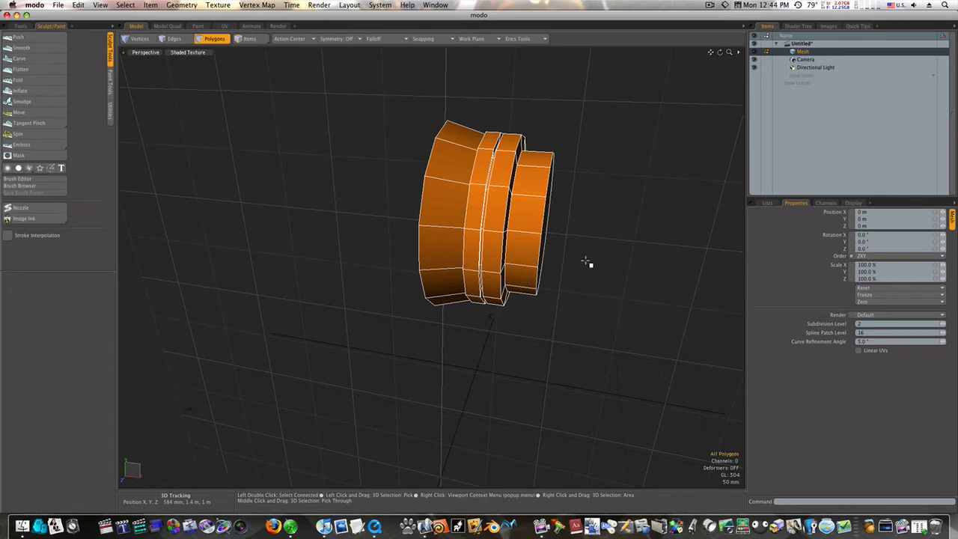
Preview the stacked tiers as a subdivision surface up close
key(Tab)
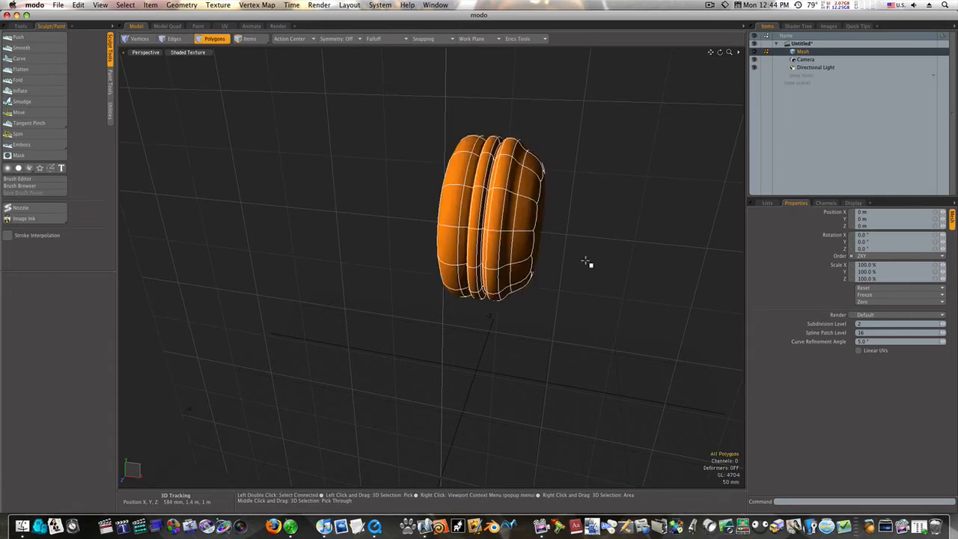
mouse_move(575, 257)
alt+mouse_down()
mouse_move(592, 252)
mouse_move(603, 278)
mouse_move(622, 262)
mouse_move(612, 252)
mouse_move(592, 257)
alt+mouse_up()
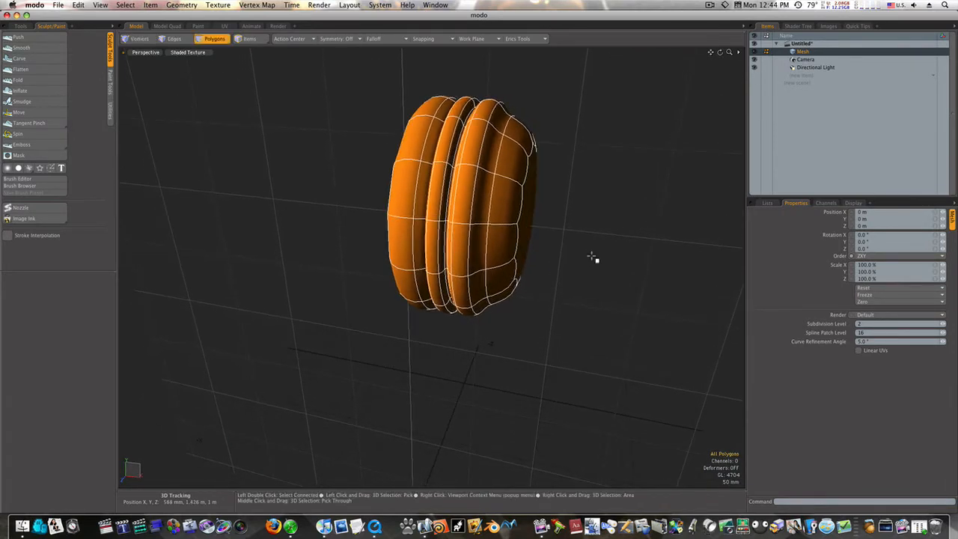
key(Tab)
Loop-slice the narrow end tier's side band with a count of 2, placing the current cut at 10%
drag(514, 218, 484, 257)
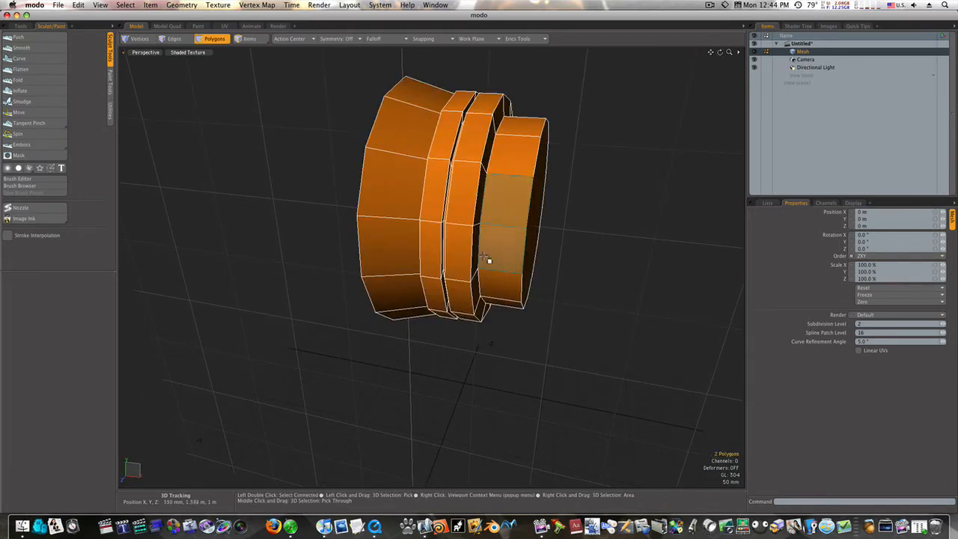
click(21, 27)
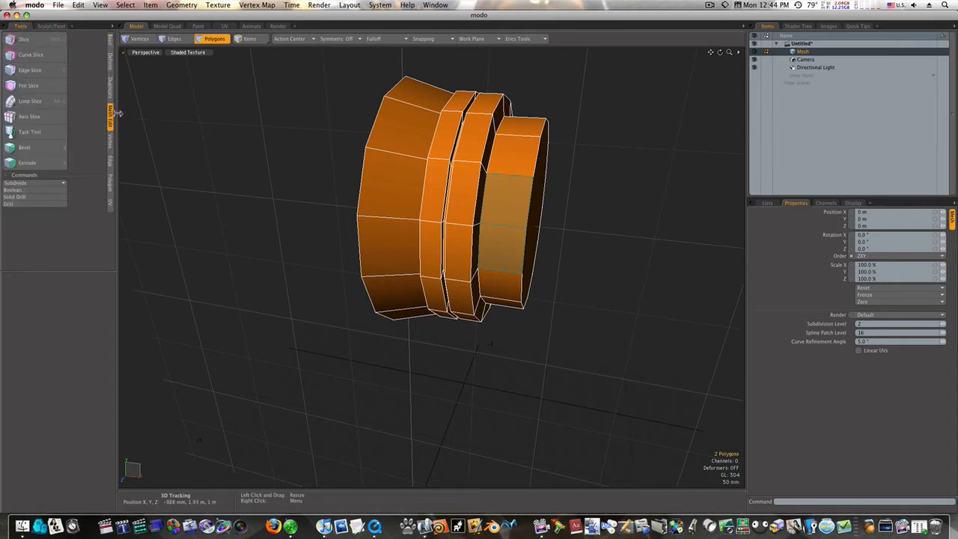
click(57, 105)
click(506, 211)
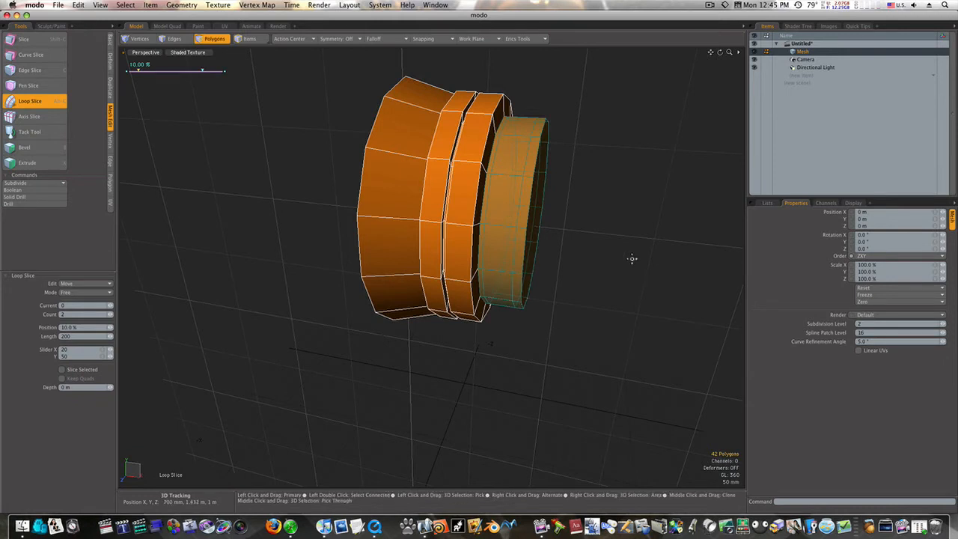
alt+drag(631, 258, 595, 256)
key(space)
click(594, 258)
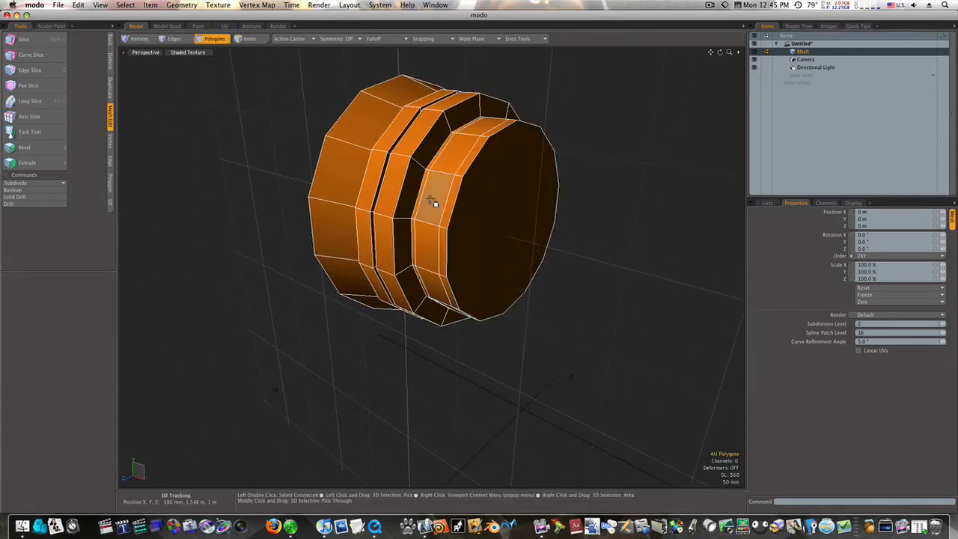
Loop-slice the flat ring around the narrow end tier's base at 10% with a count of 2, and turn on subdivision surfaces
drag(413, 201, 428, 158)
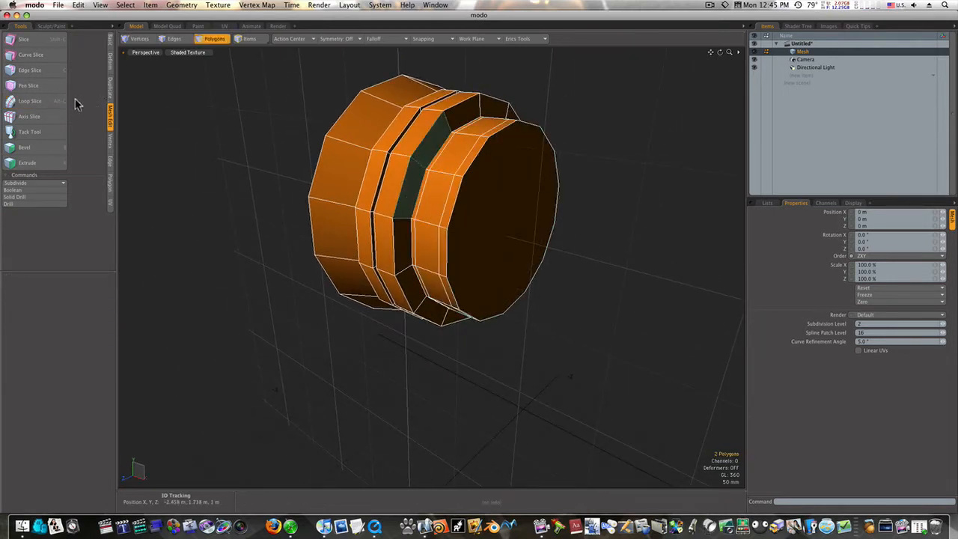
click(41, 100)
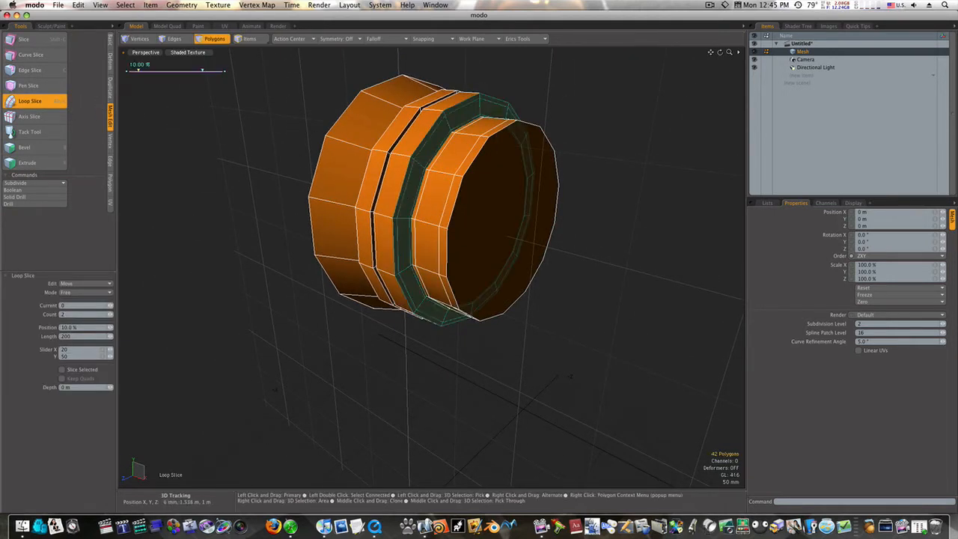
key(space)
alt+drag(400, 220, 502, 237)
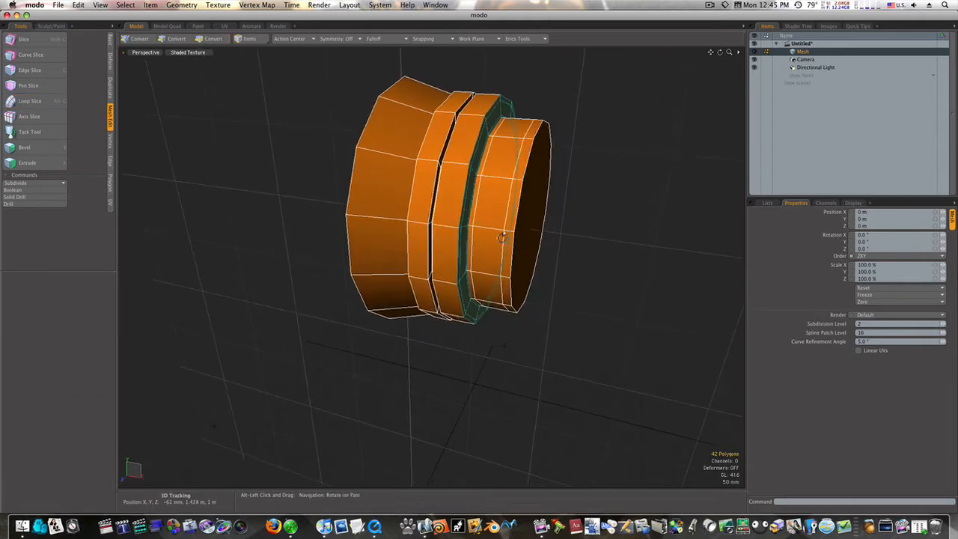
click(545, 242)
key(Tab)
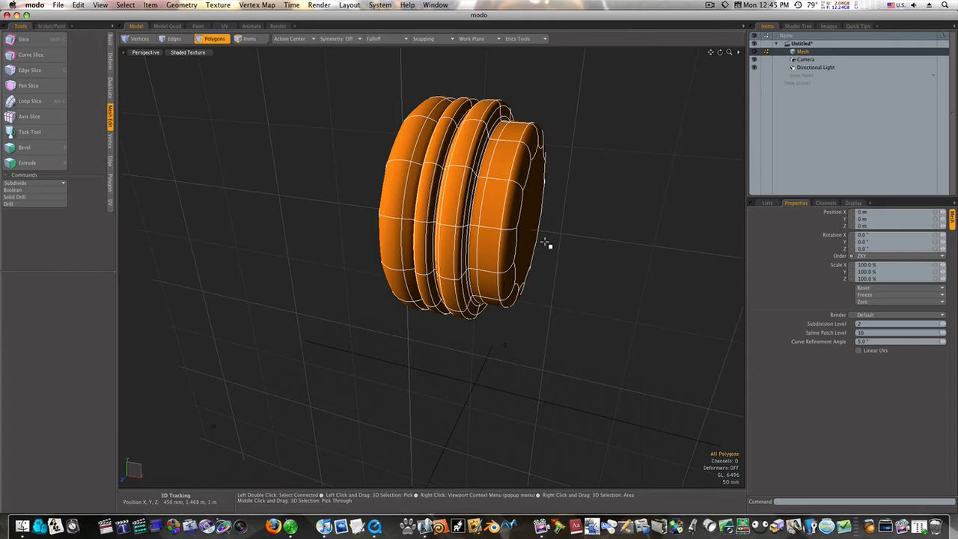
Loop-slice the groove-facing ring of the wide tier next to the narrow end tier, with a count of 2 at 10%
alt+drag(543, 235, 562, 267)
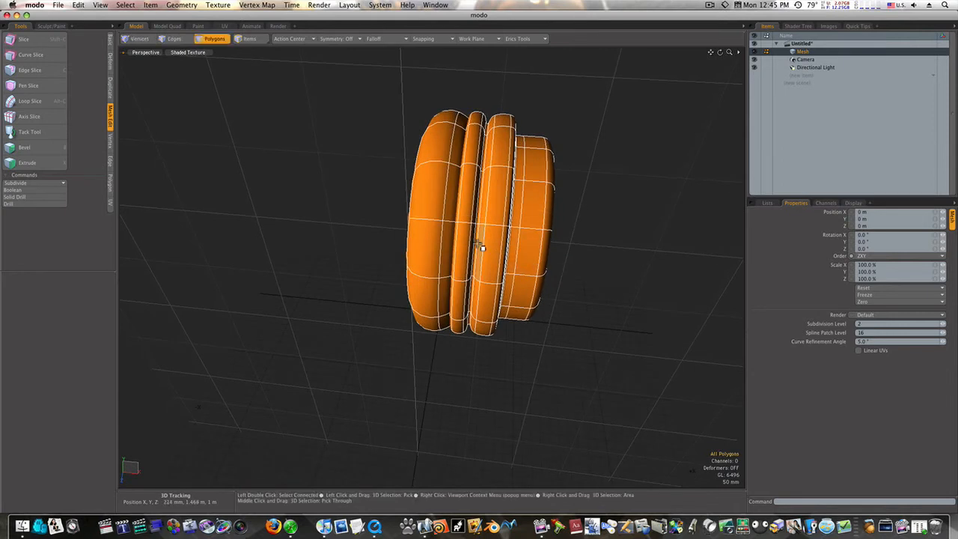
drag(482, 233, 486, 220)
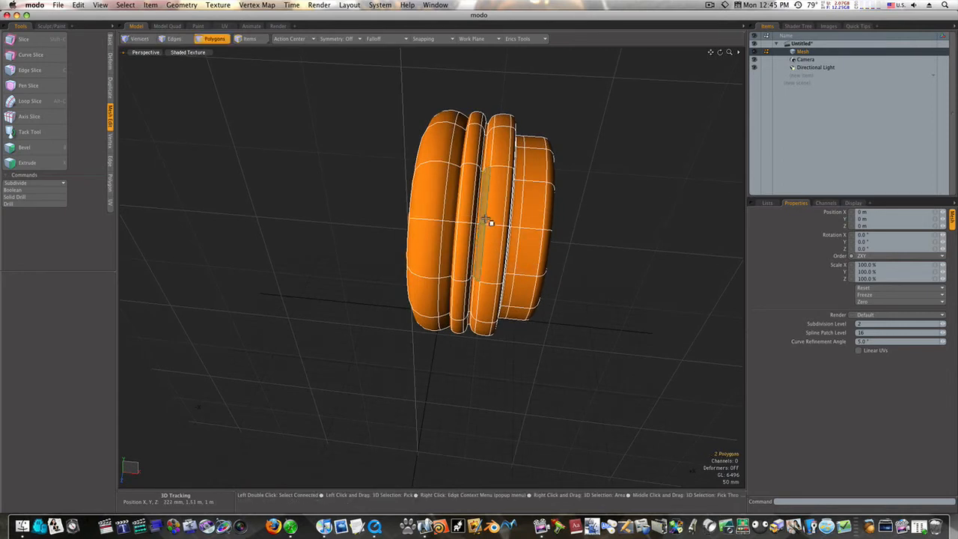
click(30, 100)
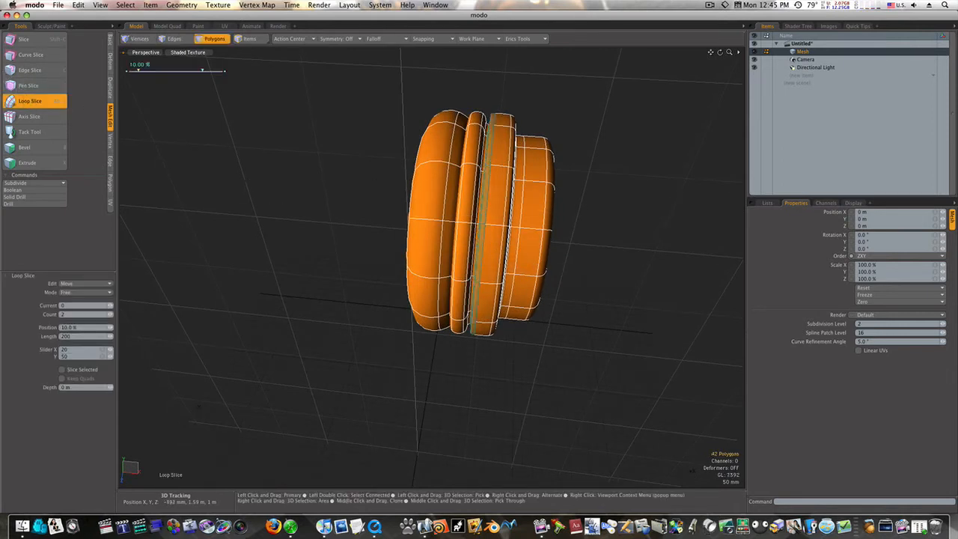
Finish slicing, clear the selection and select the full polygon loop around the thin middle tier
key(space)
click(286, 199)
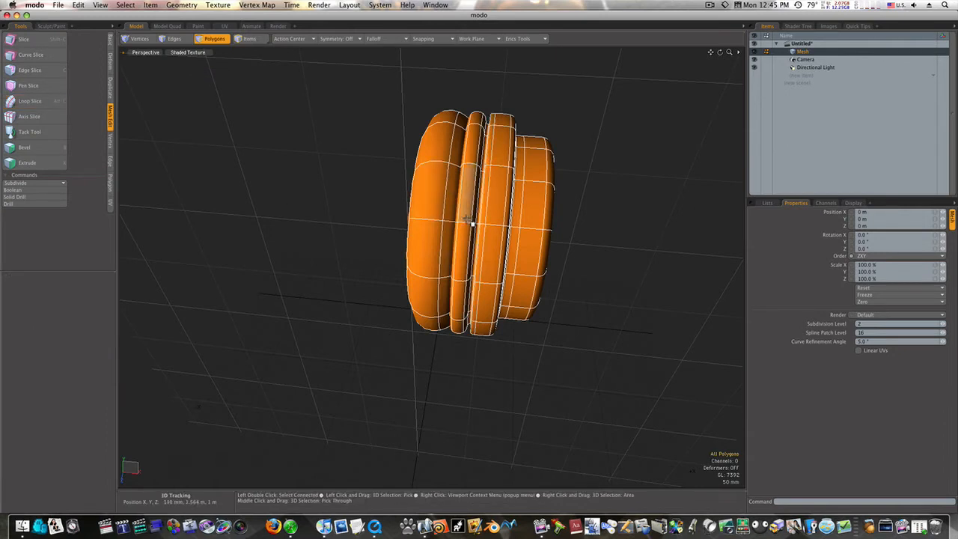
alt+drag(336, 269, 376, 271)
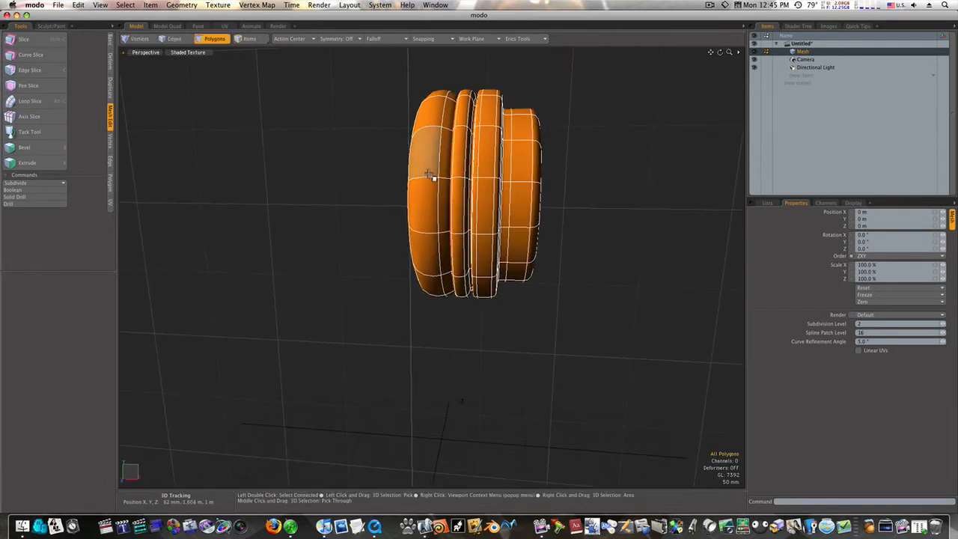
key(alt)
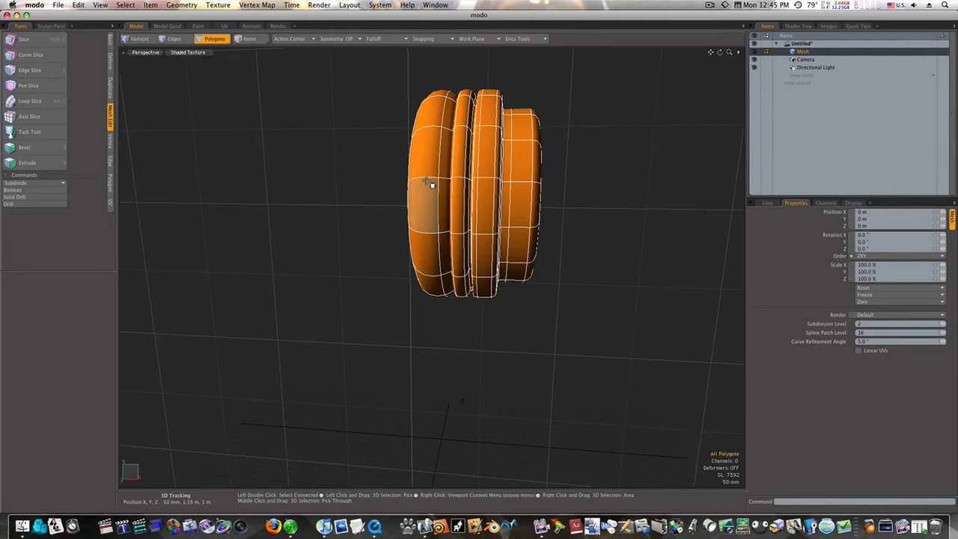
alt+drag(402, 192, 485, 209)
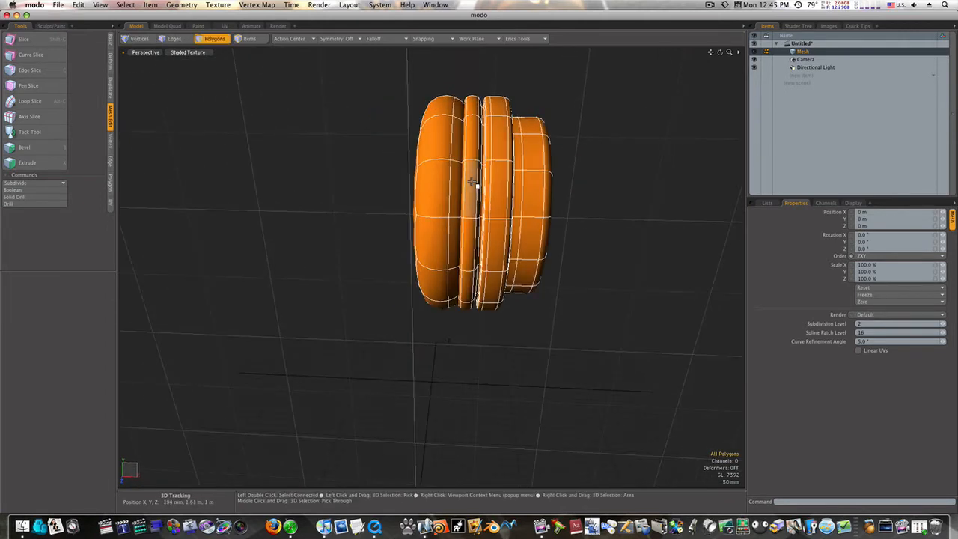
click(471, 187)
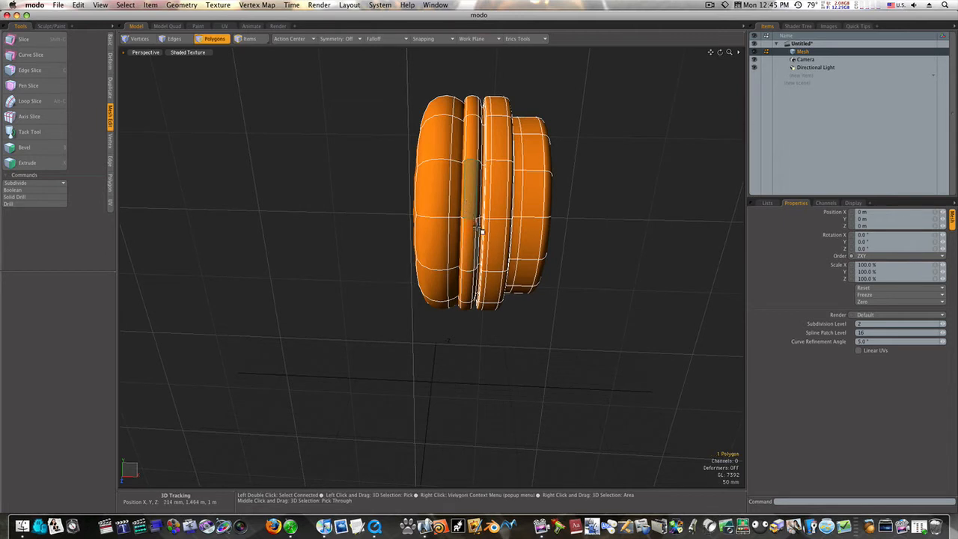
drag(479, 224, 477, 216)
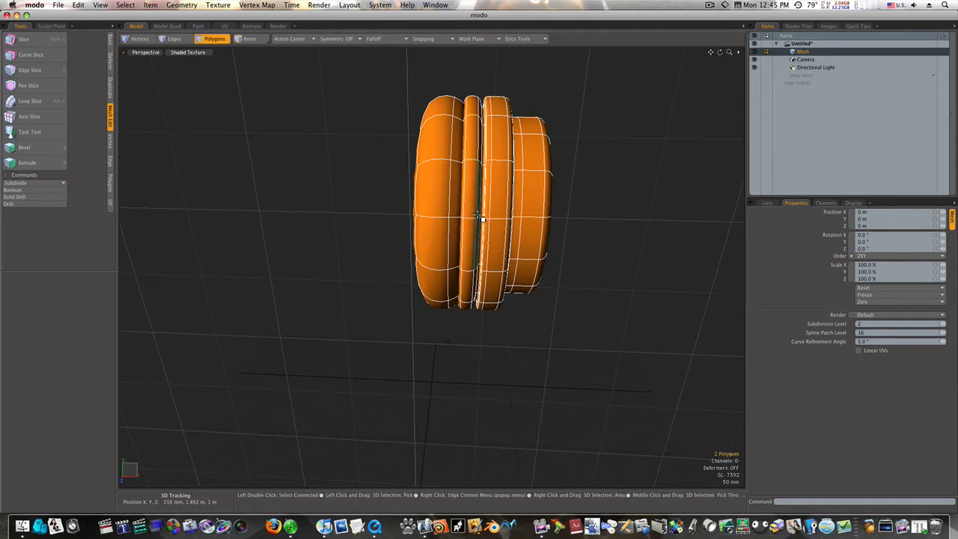
key(l)
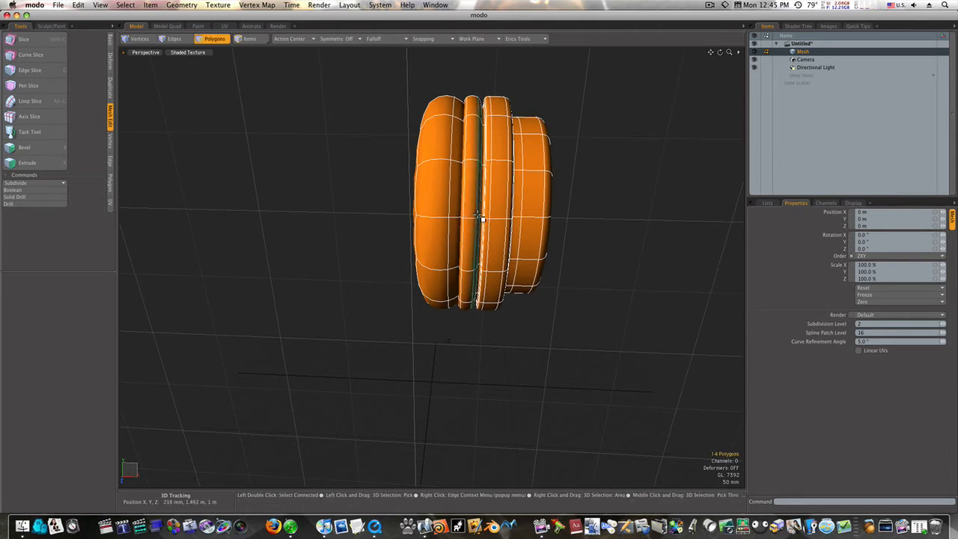
drag(472, 225, 471, 213)
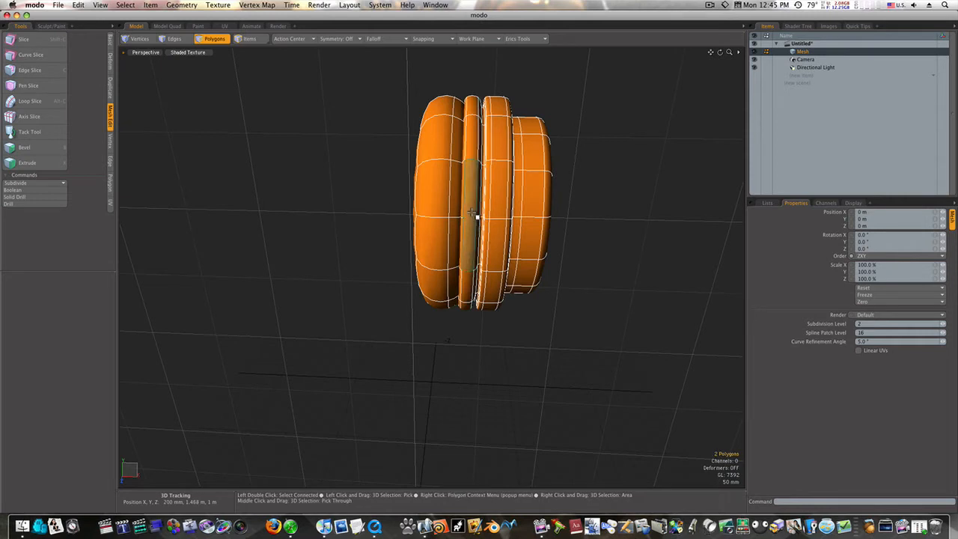
key(l)
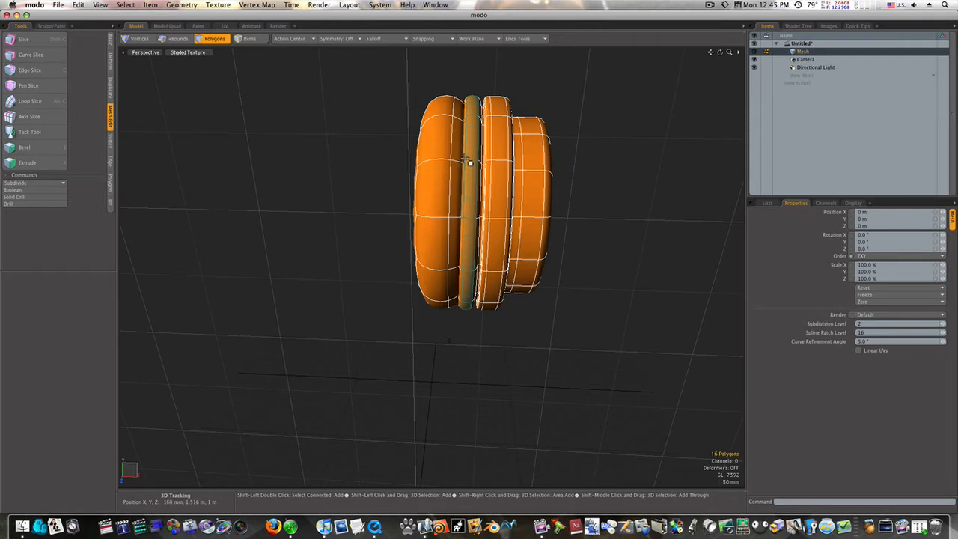
Add the adjacent groove loops, the wide end tier's side band and its end cap to the selection
shift+click(456, 182)
shift+click(456, 156)
key(l)
shift+drag(442, 178, 442, 151)
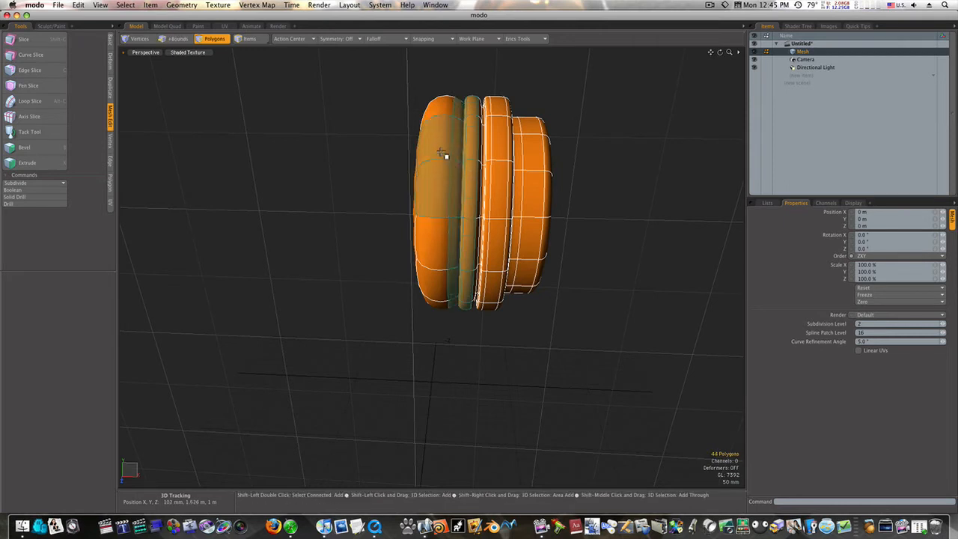
key(l)
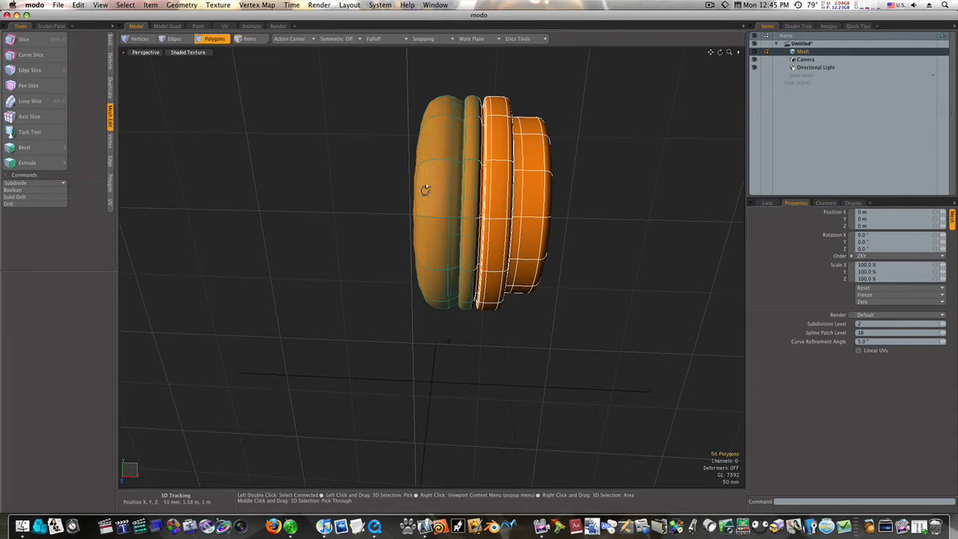
alt+drag(425, 188, 434, 214)
shift+click(466, 196)
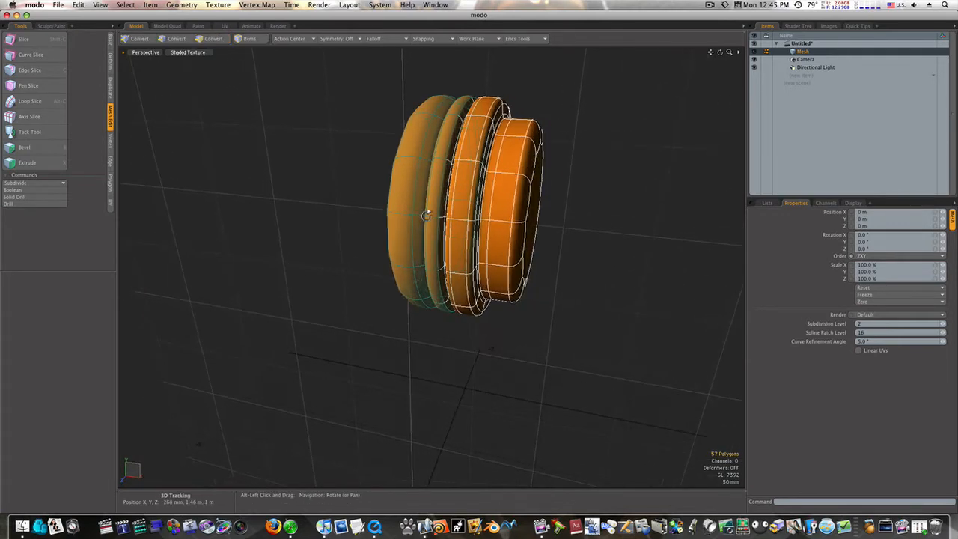
Scale the selected thin tier and wide end tier uniformly to 107%, and clear the selection
key(r)
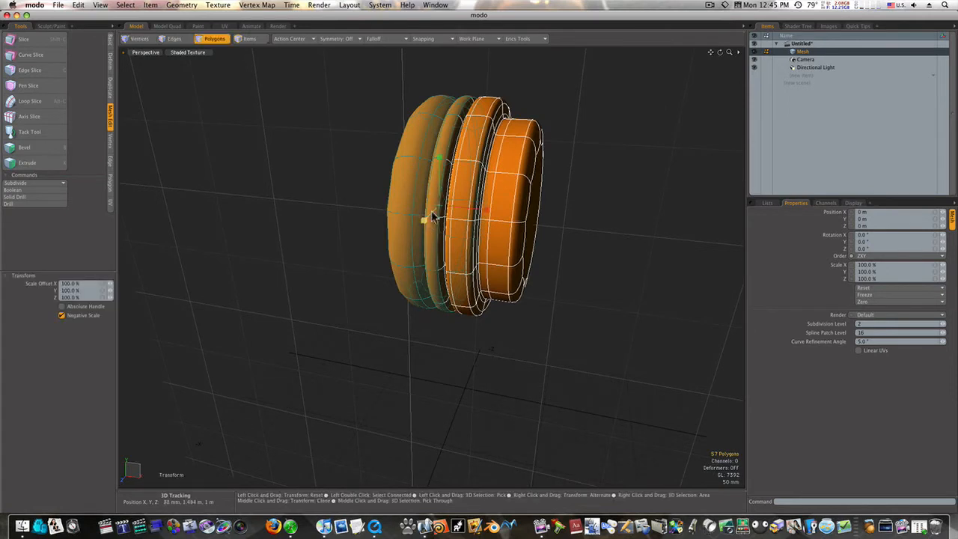
drag(439, 205, 492, 399)
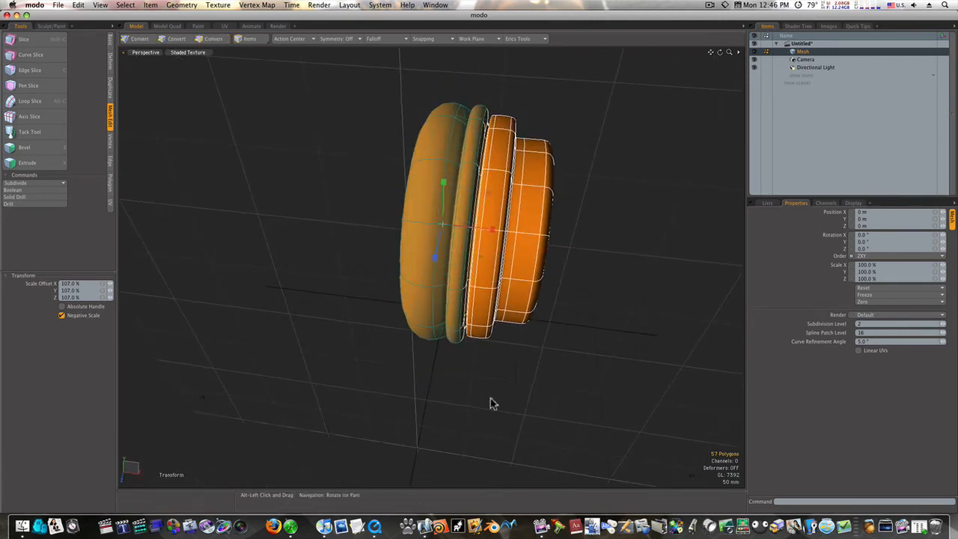
click(571, 221)
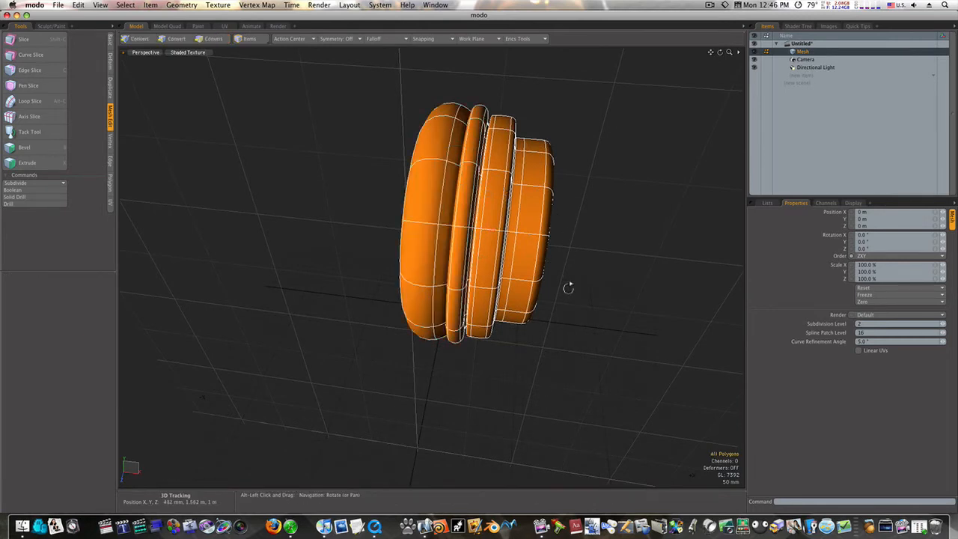
Turn off subdivision surfaces and bevel the wide end cap with an inset of 222 mm
alt+drag(572, 228, 588, 354)
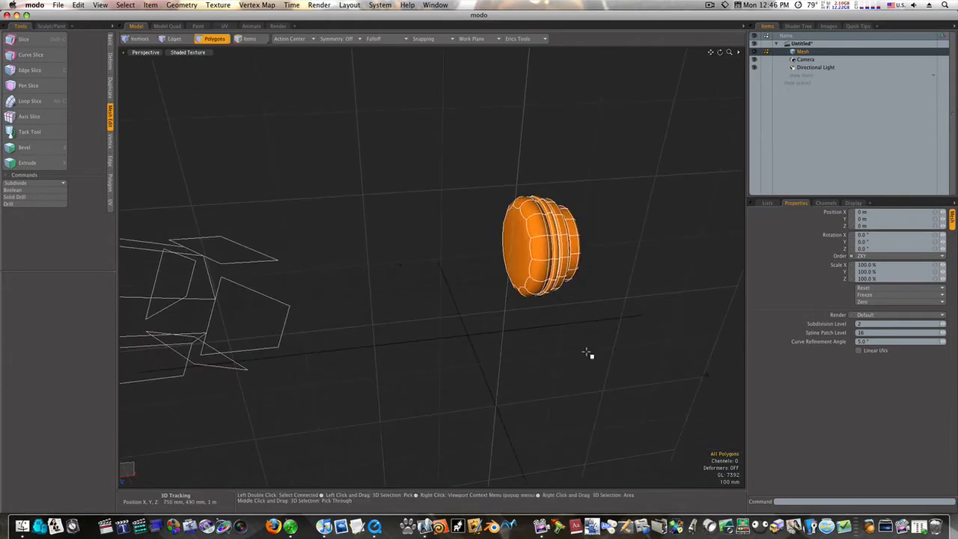
key(Tab)
click(516, 274)
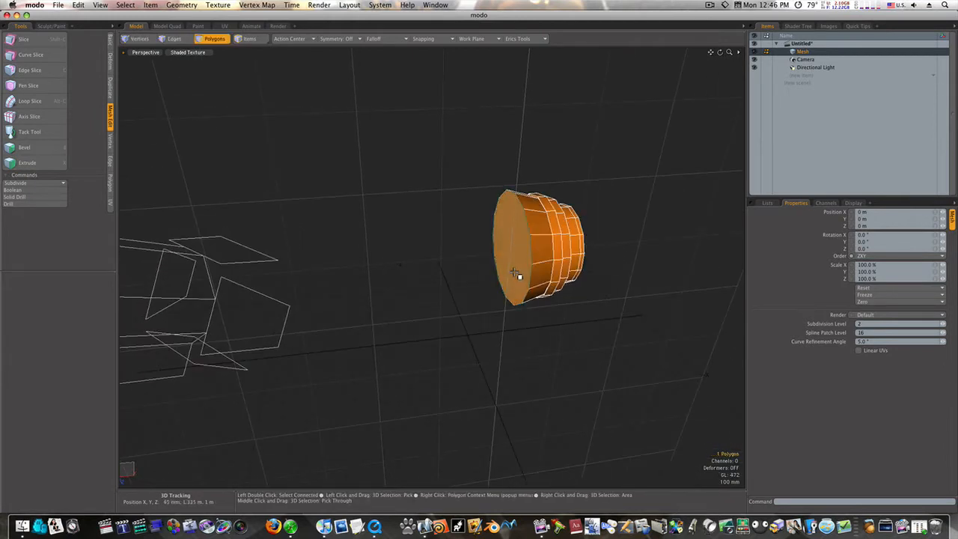
key(b)
drag(515, 269, 519, 263)
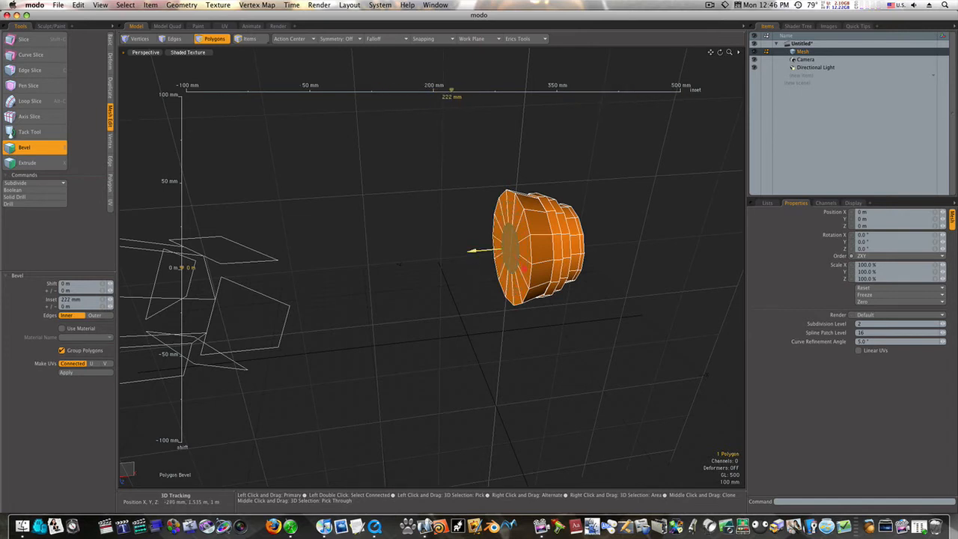
Bevel the inset centre polygon inward with a shift of -85 mm, and turn subdivision surfaces back on
drag(471, 251, 480, 251)
shift+click(474, 268)
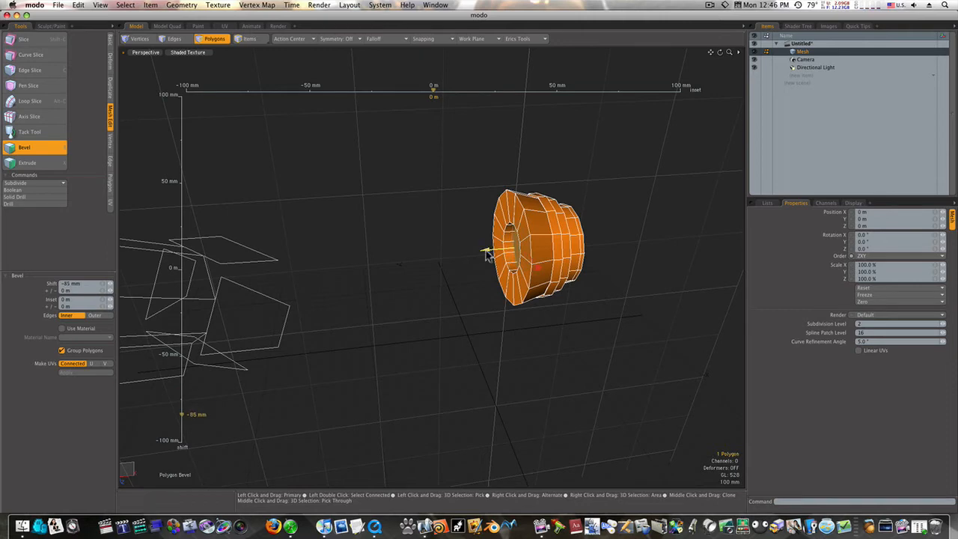
key(space)
key(Tab)
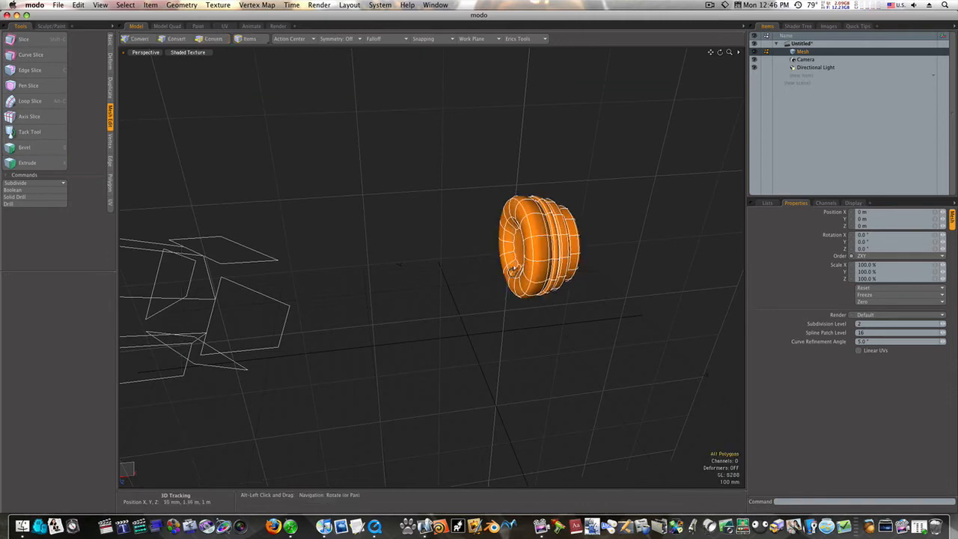
Turn off subdivision surfaces and bevel the narrow end cap with a 135 mm inset and a -35 mm shift
alt+drag(527, 257, 576, 289)
key(1)
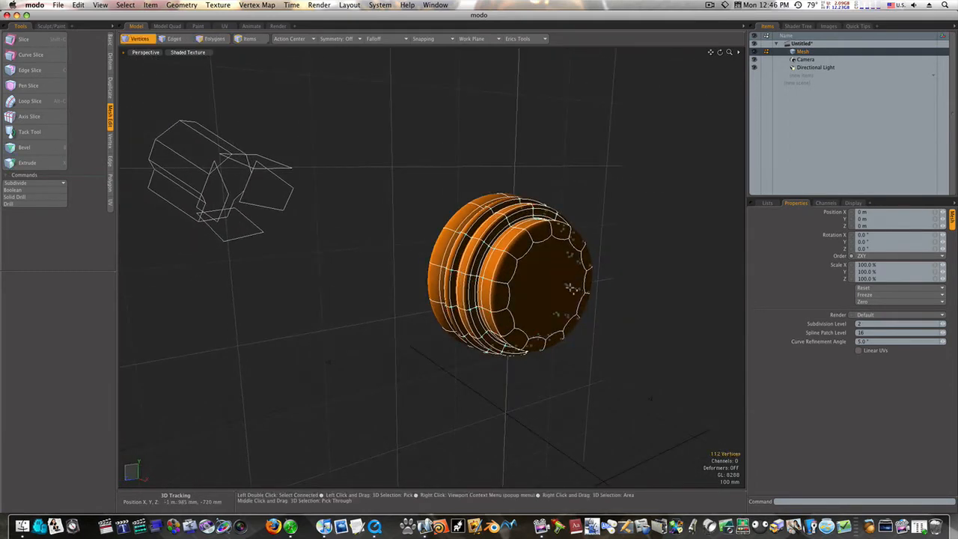
key(Tab)
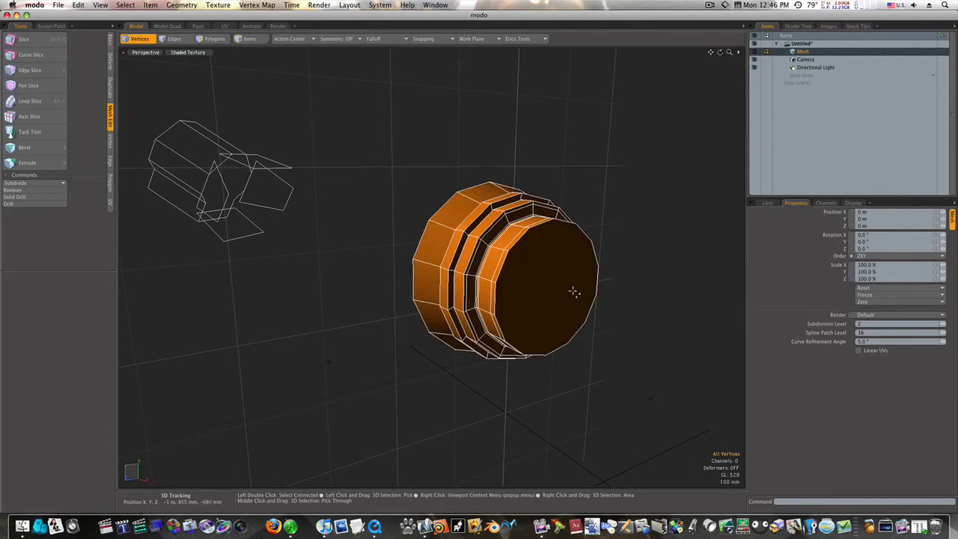
key(2)
key(3)
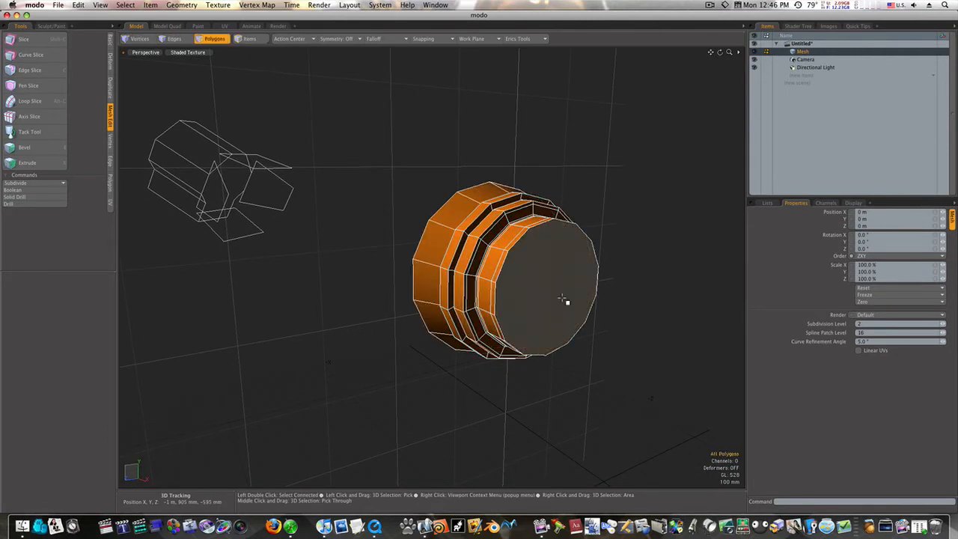
click(539, 297)
key(b)
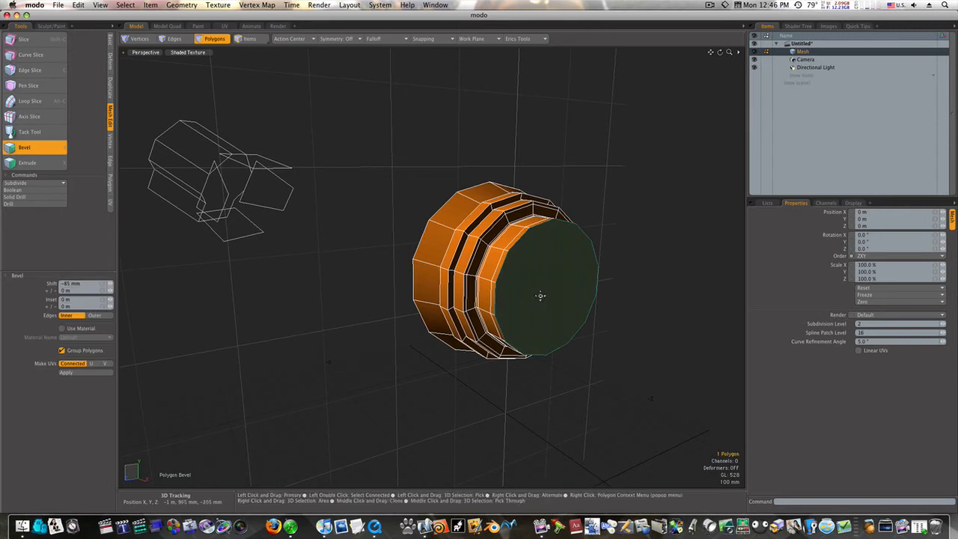
drag(592, 284, 669, 283)
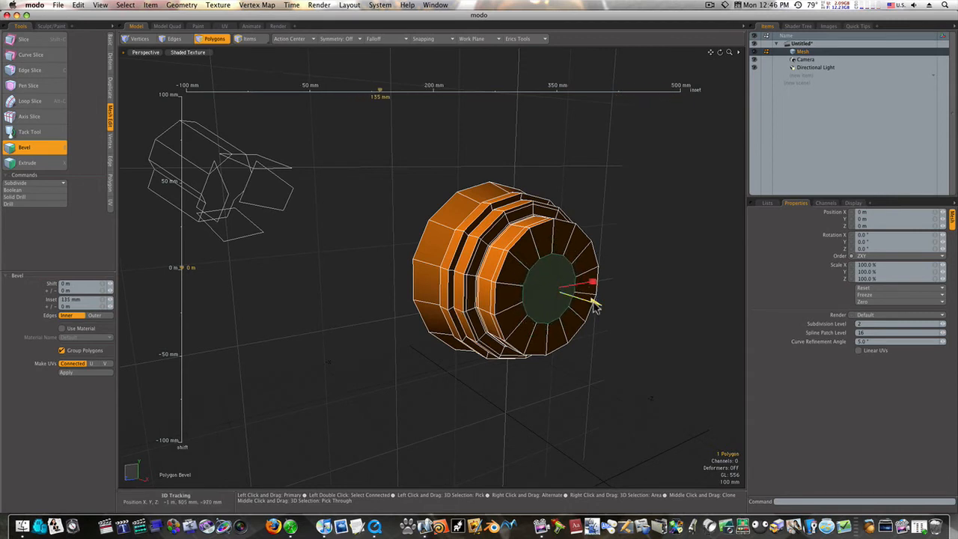
drag(592, 306, 574, 298)
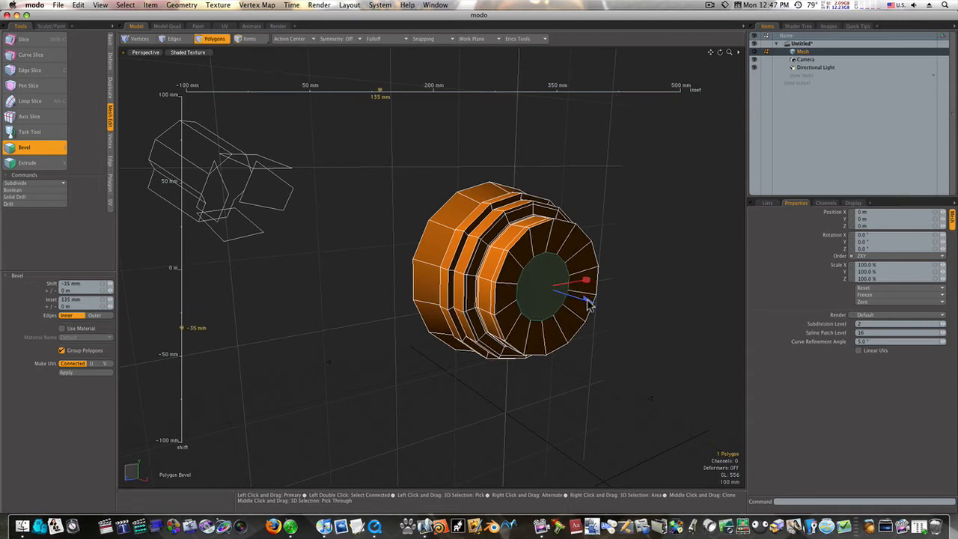
Bevel the recessed centre polygon of the narrow end outward by 95 mm, and turn subdivision surfaces back on
click(587, 376)
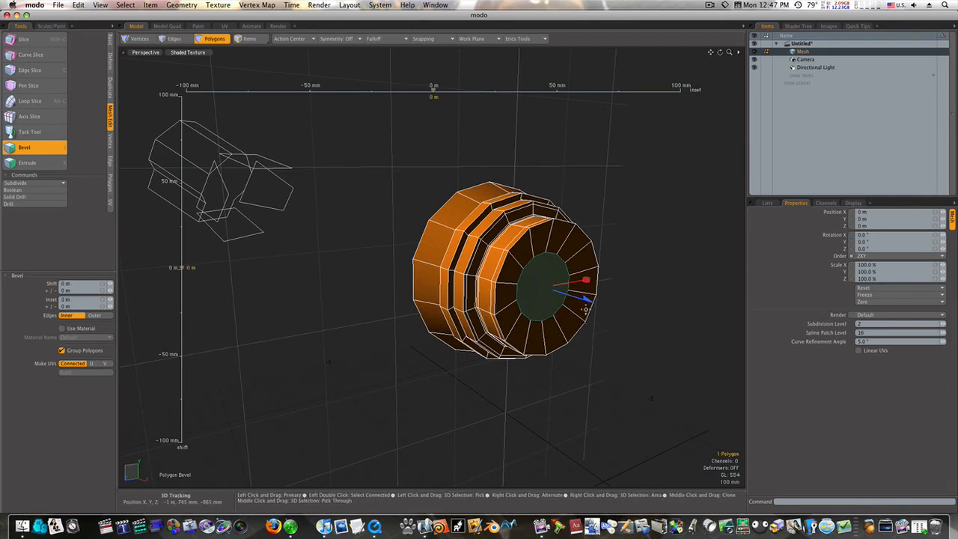
drag(588, 299, 610, 306)
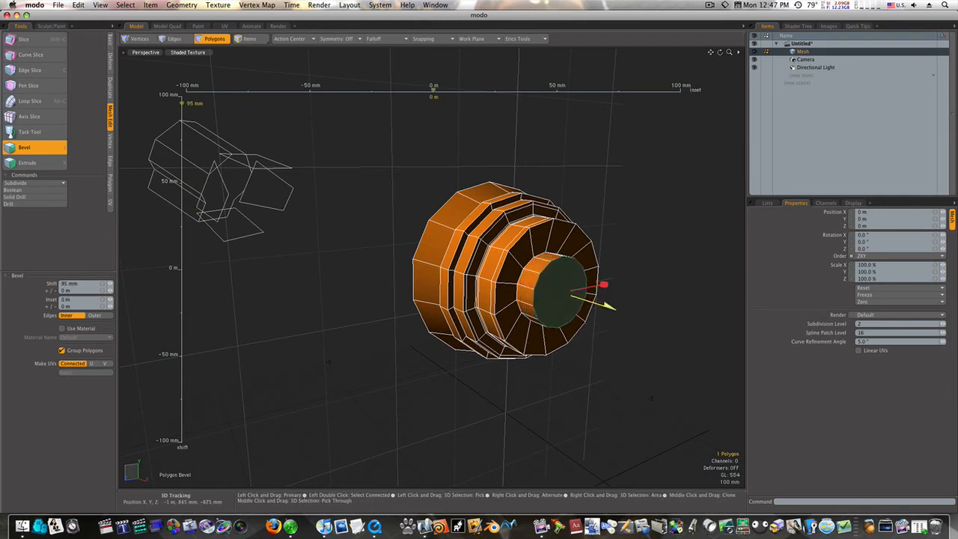
key(space)
click(604, 360)
key(Tab)
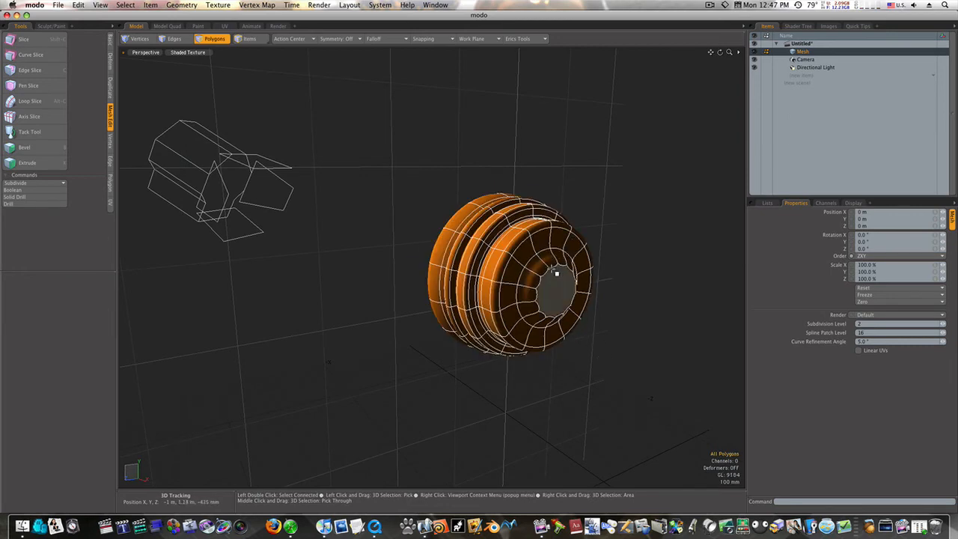
Select the directional light in item mode and ready it for transforming with an automatic action center
key(alt)
alt+drag(567, 274, 429, 349)
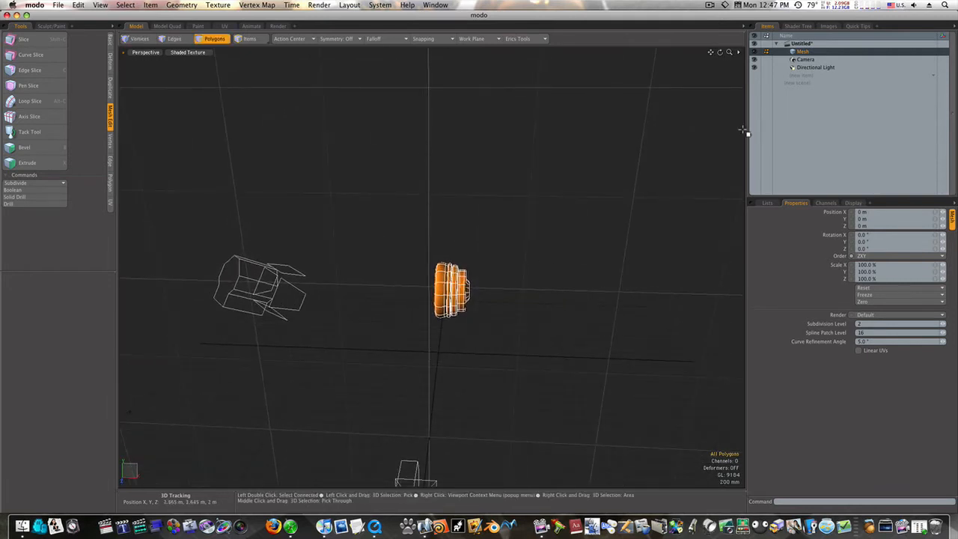
click(831, 67)
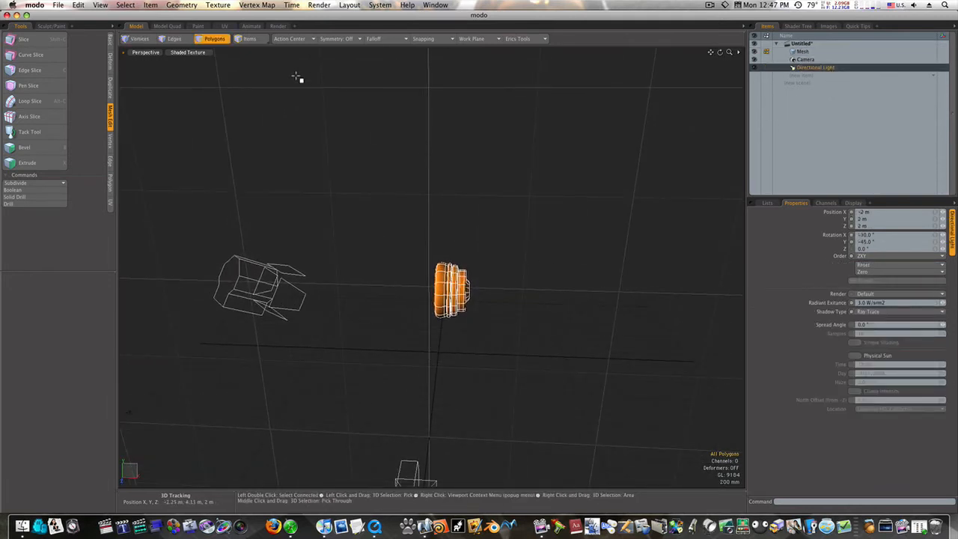
click(249, 39)
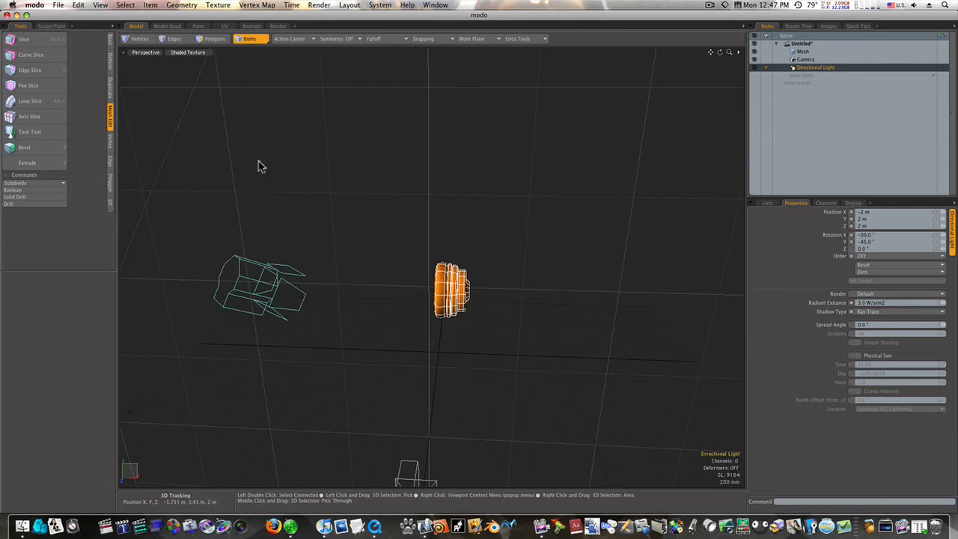
key(y)
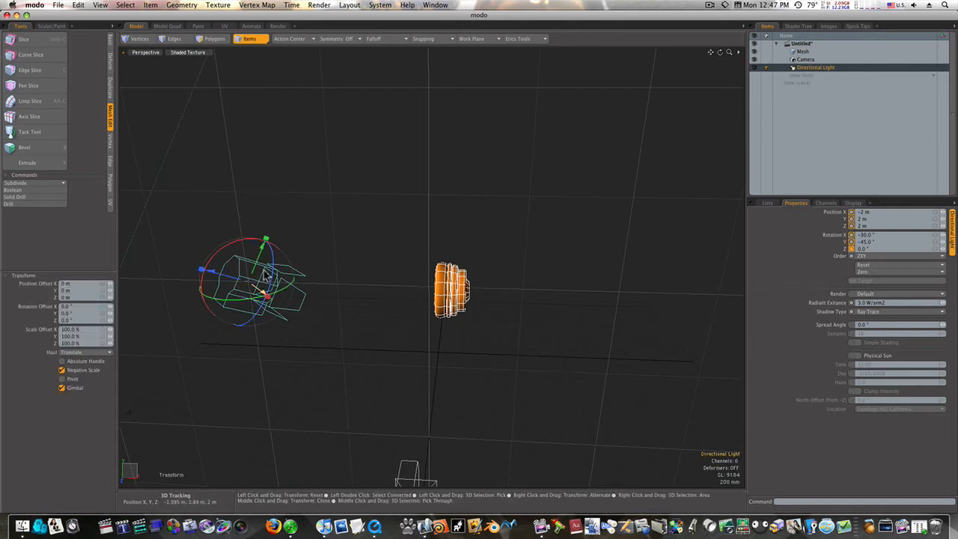
click(291, 39)
click(290, 41)
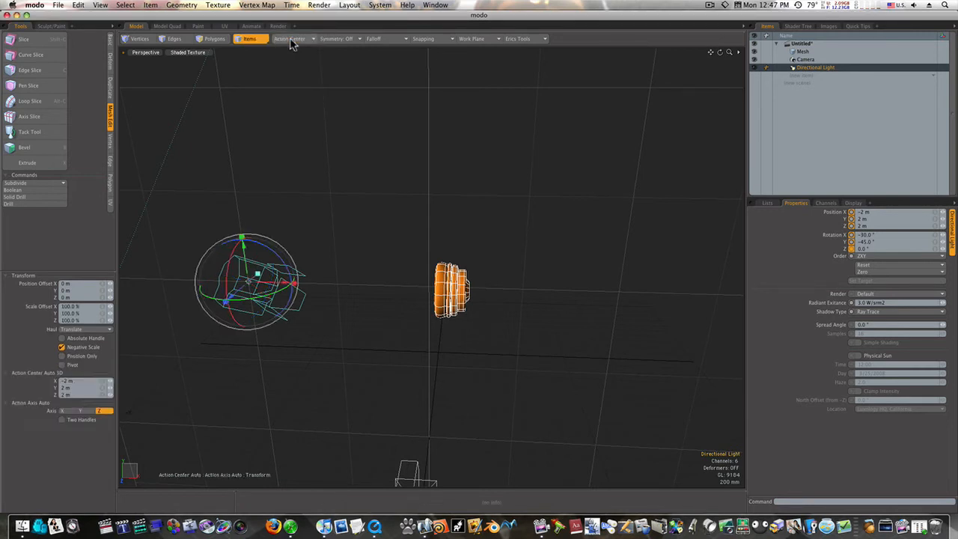
Move the directional light to the opposite side of the model, to about X 1.07 m and Z 720 mm, and rotate it about 9.5° in Y
drag(284, 288, 391, 310)
drag(331, 301, 454, 318)
alt+drag(503, 369, 389, 378)
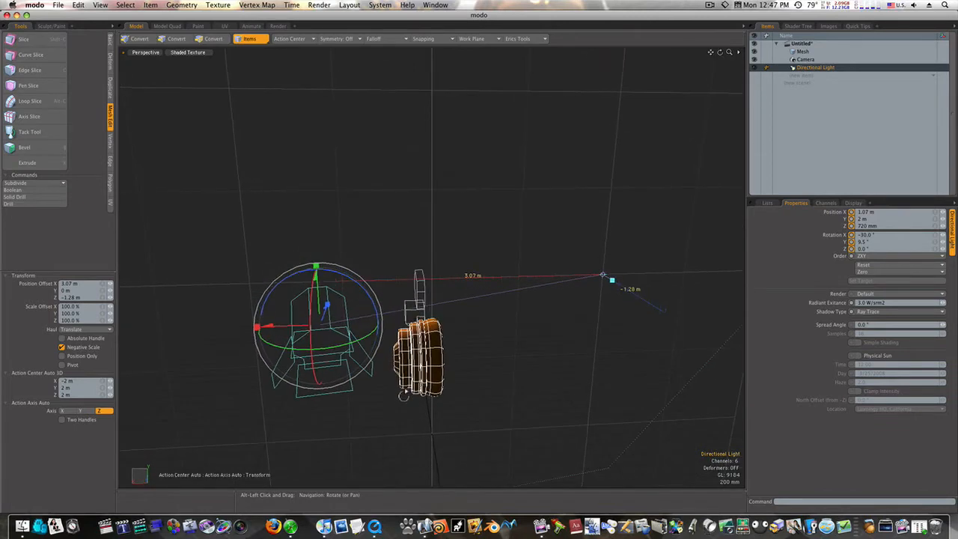
drag(290, 350, 566, 322)
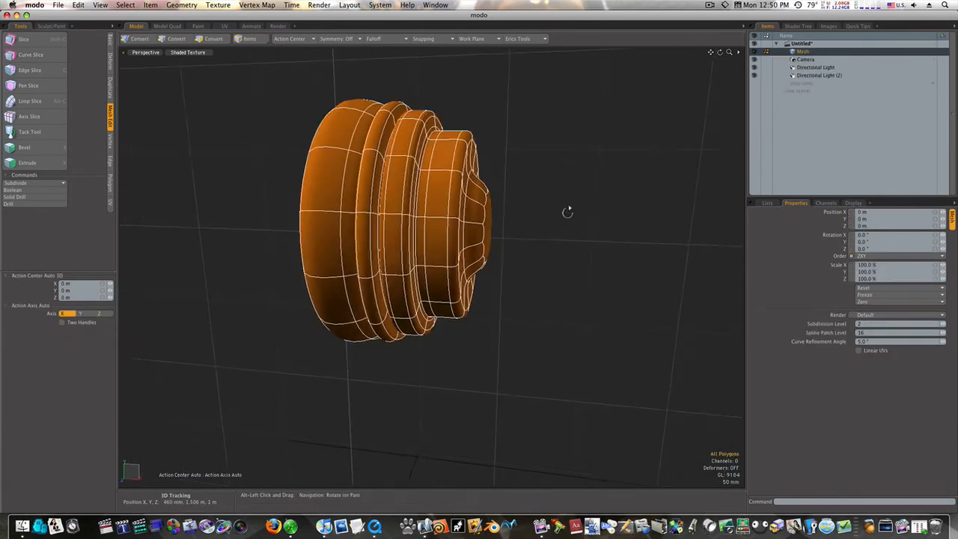
Add a second empty mesh item to the scene and reselect the original mesh in polygon mode
alt+drag(566, 210, 515, 254)
key(3)
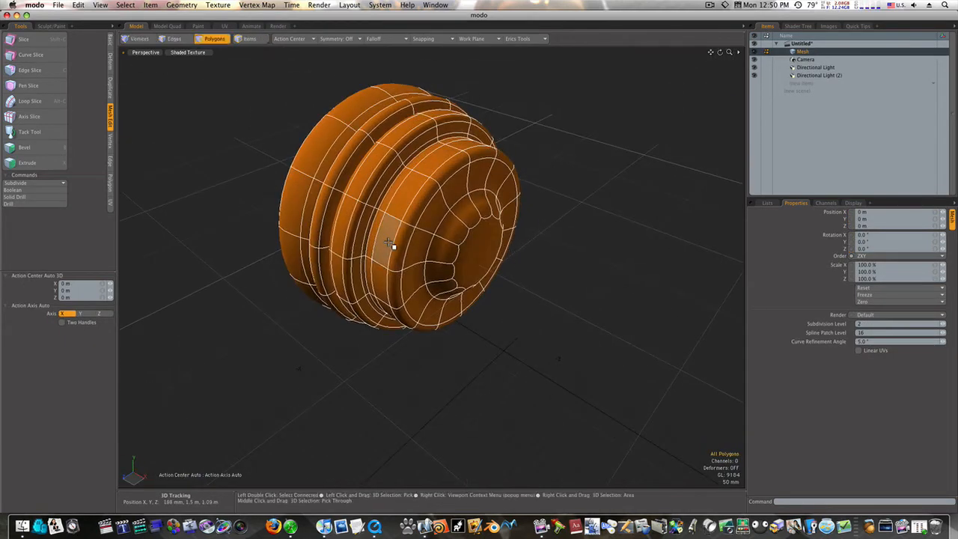
right_click(807, 85)
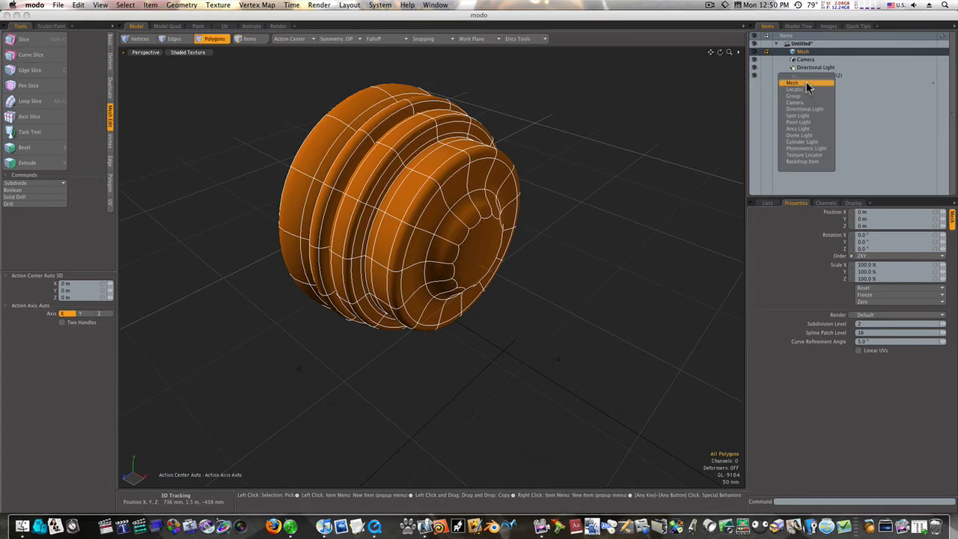
click(809, 84)
click(802, 51)
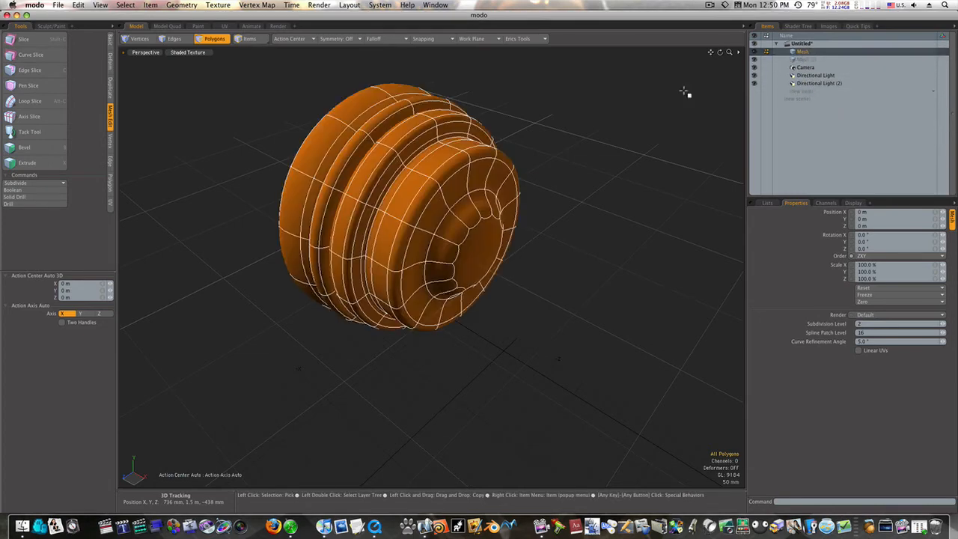
Copy the eight polygons forming the upper half of the narrow tier's outer band into the second mesh
click(389, 241)
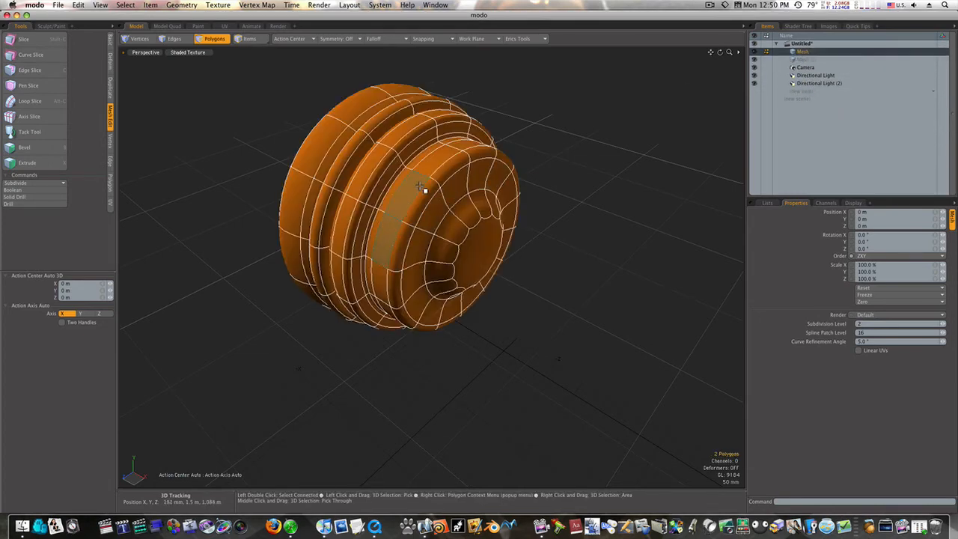
mouse_move(434, 169)
alt+mouse_down()
mouse_move(486, 178)
mouse_move(440, 183)
mouse_move(484, 250)
mouse_move(490, 281)
alt+mouse_up()
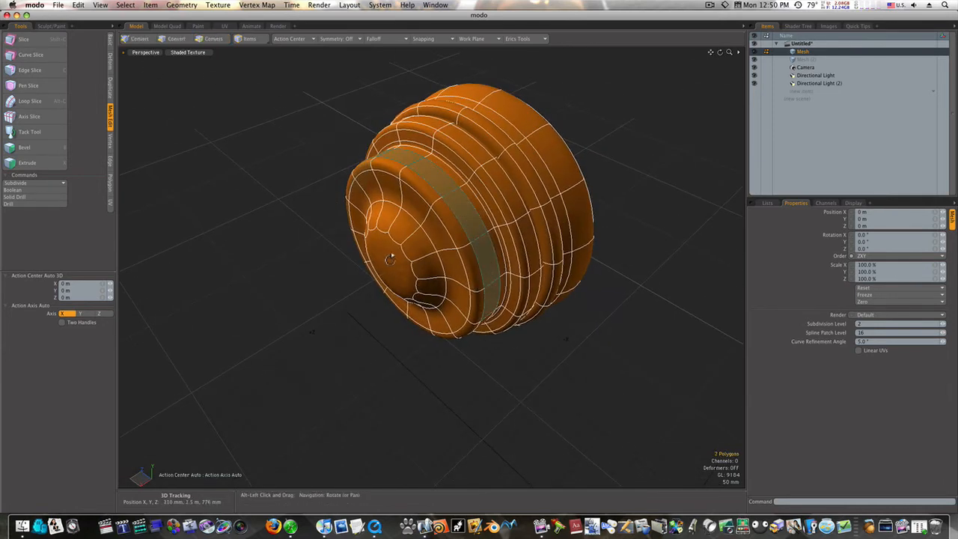
alt+drag(390, 258, 458, 211)
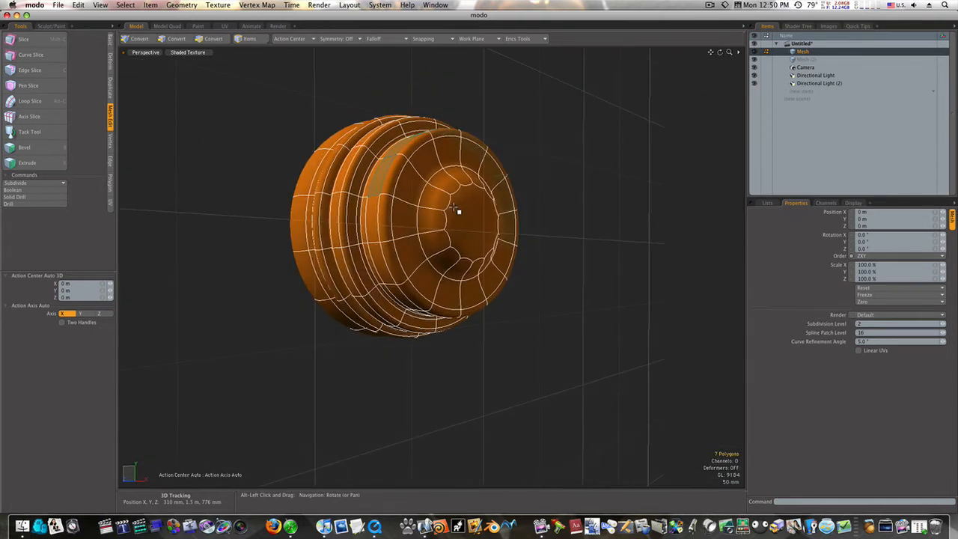
shift+click(372, 217)
alt+drag(374, 214, 323, 286)
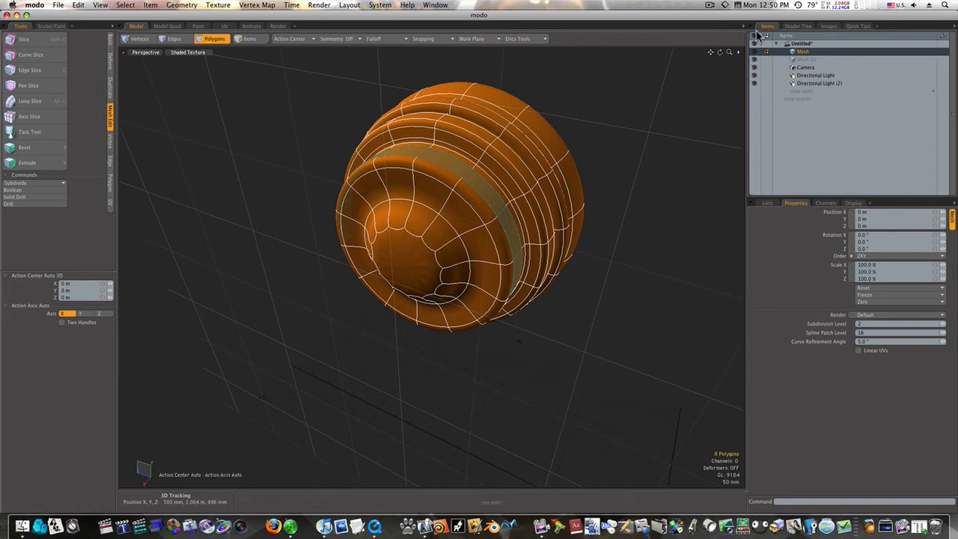
click(793, 59)
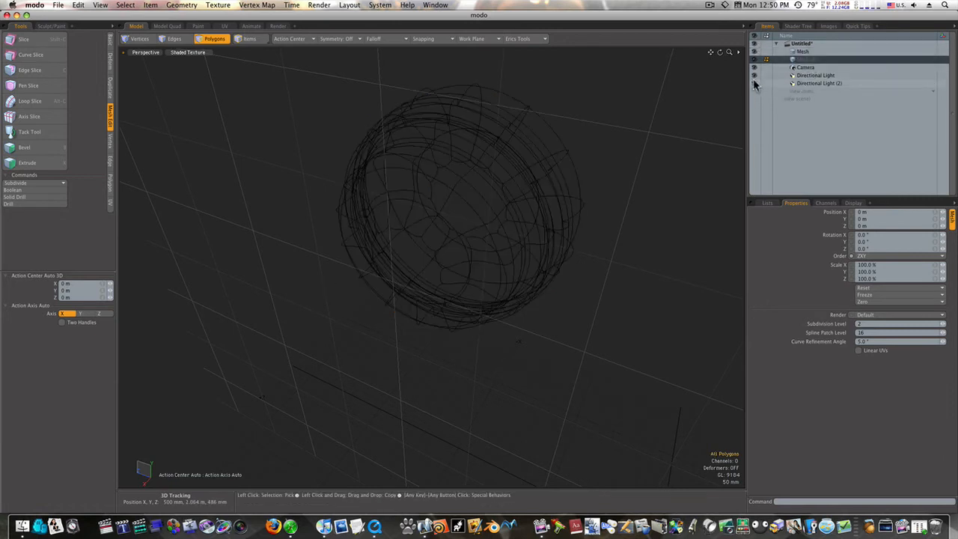
key(super+v)
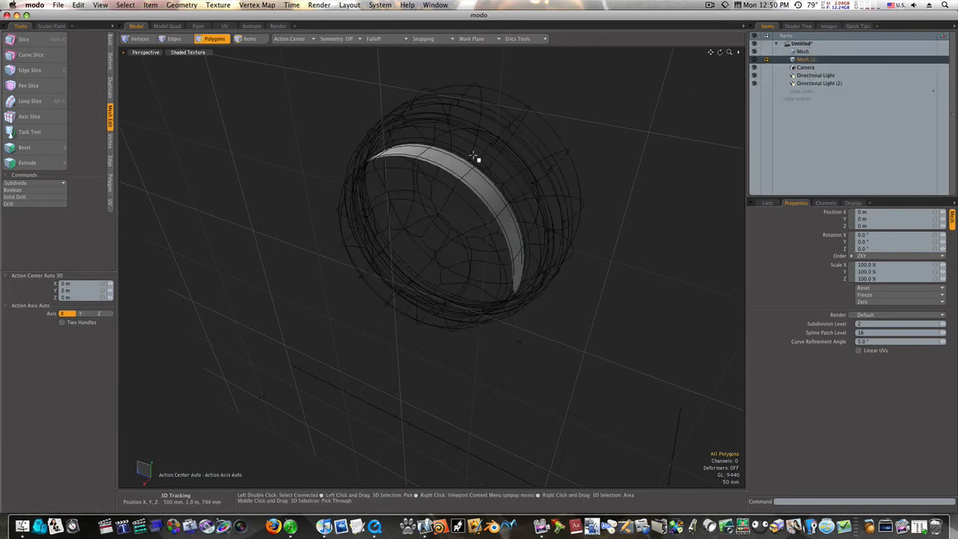
Raise the copied half band by 22 mm and scale it to 103% in X and Y and 105% in Z
alt+drag(474, 157, 538, 143)
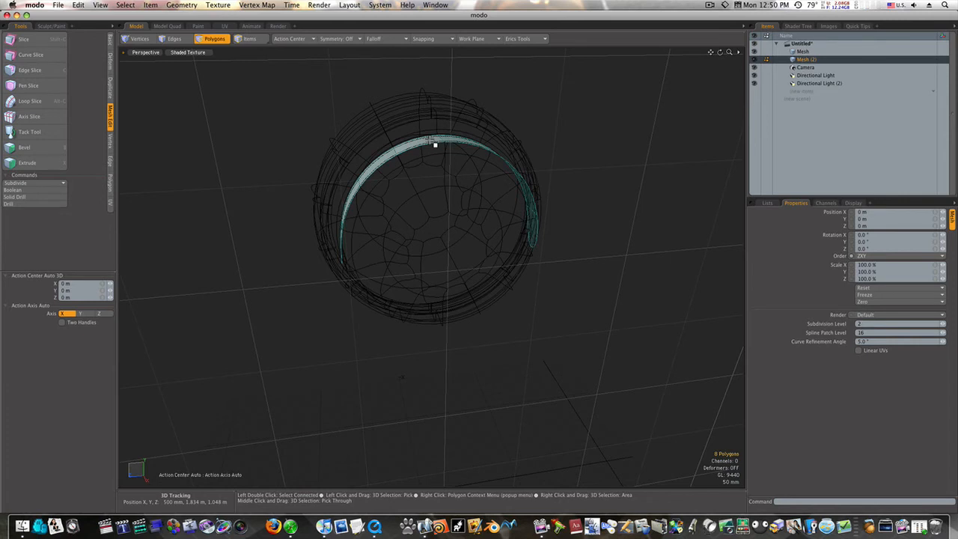
key(w)
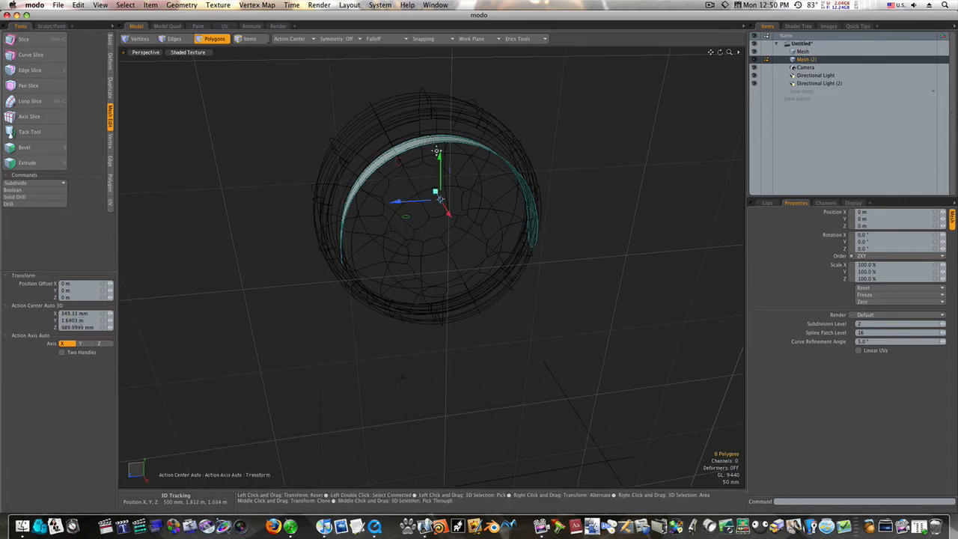
drag(440, 155, 441, 148)
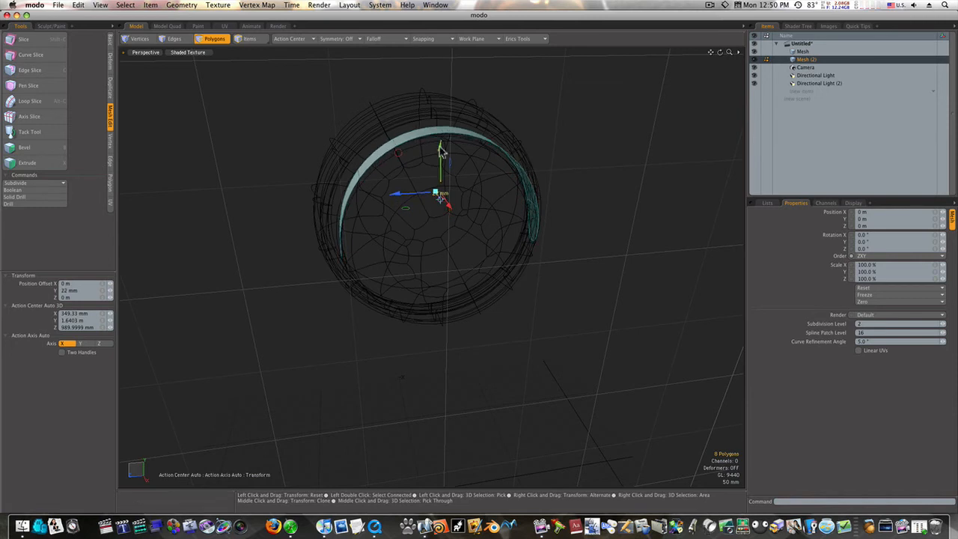
key(r)
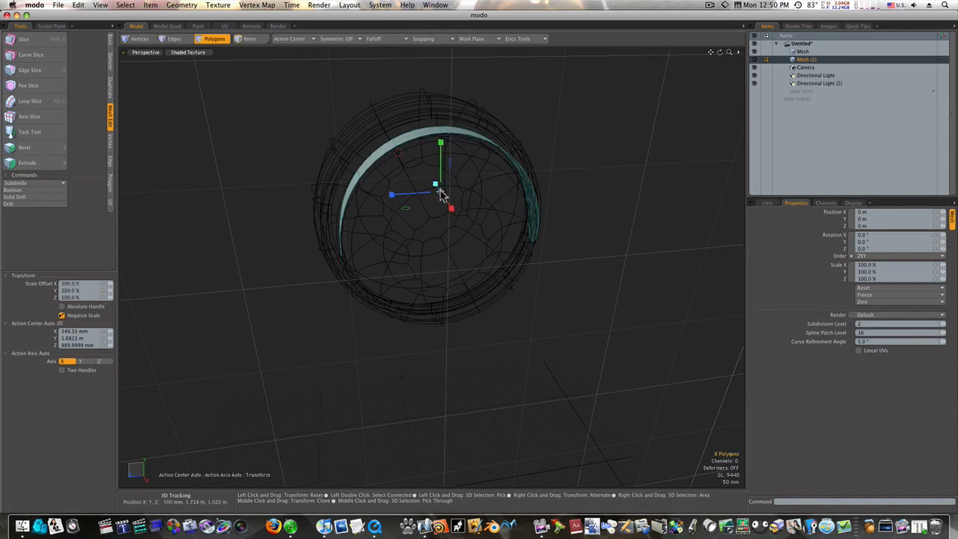
drag(441, 193, 440, 191)
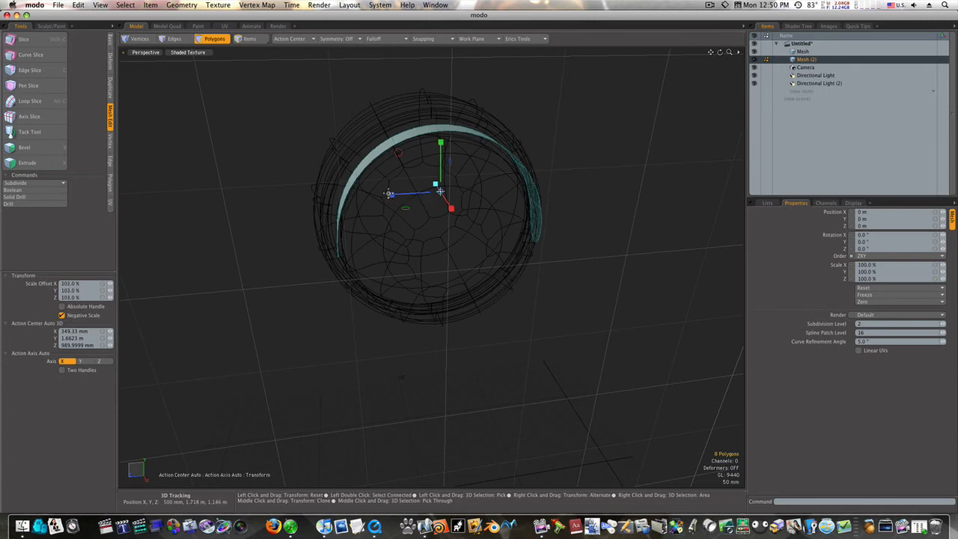
drag(440, 190, 440, 191)
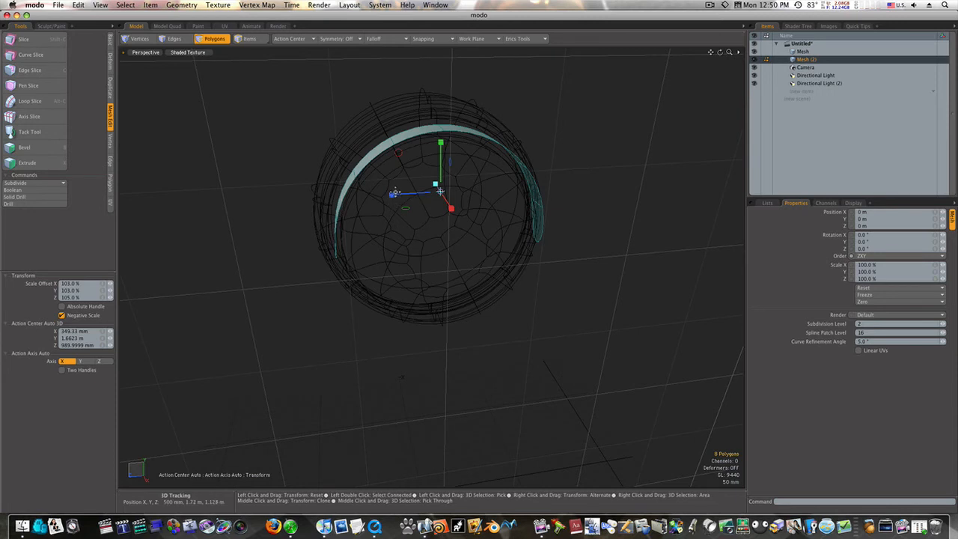
alt+drag(395, 195, 391, 187)
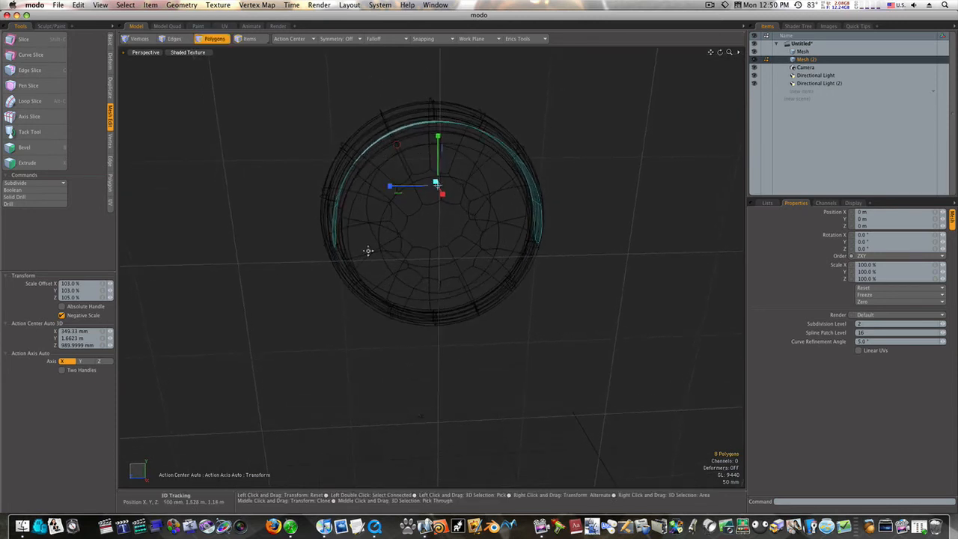
key(space)
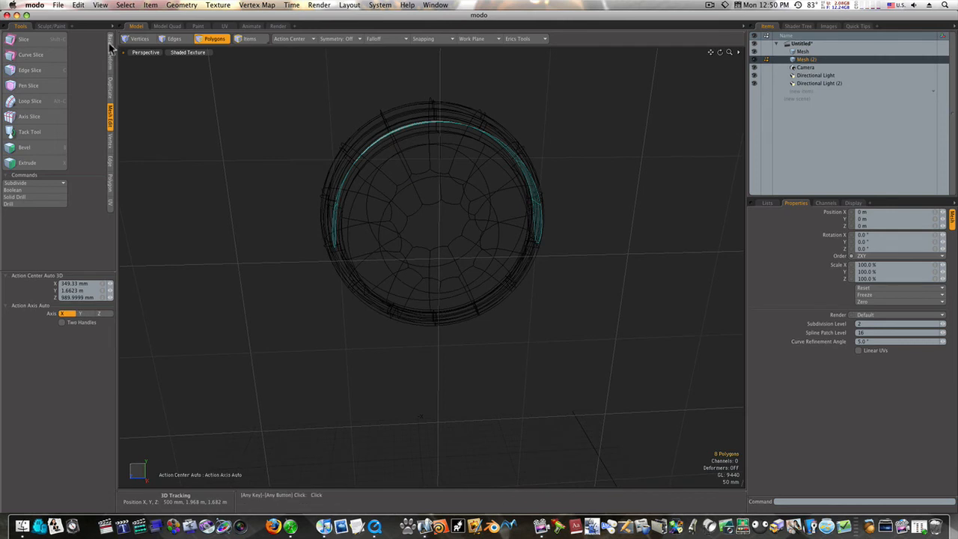
Thicken the copied half band into a solid half ring with an offset of 52 mm
click(109, 43)
click(26, 175)
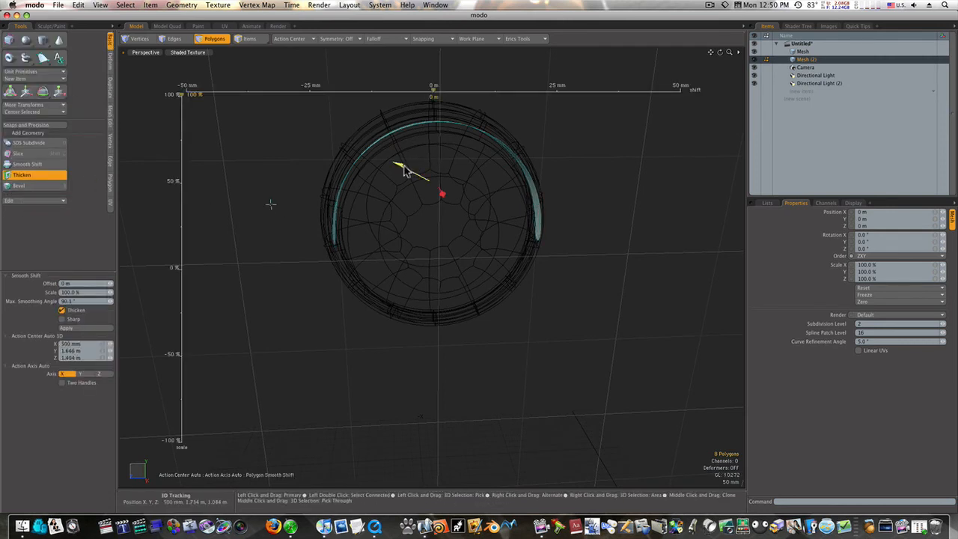
drag(402, 171, 671, 170)
drag(271, 204, 274, 205)
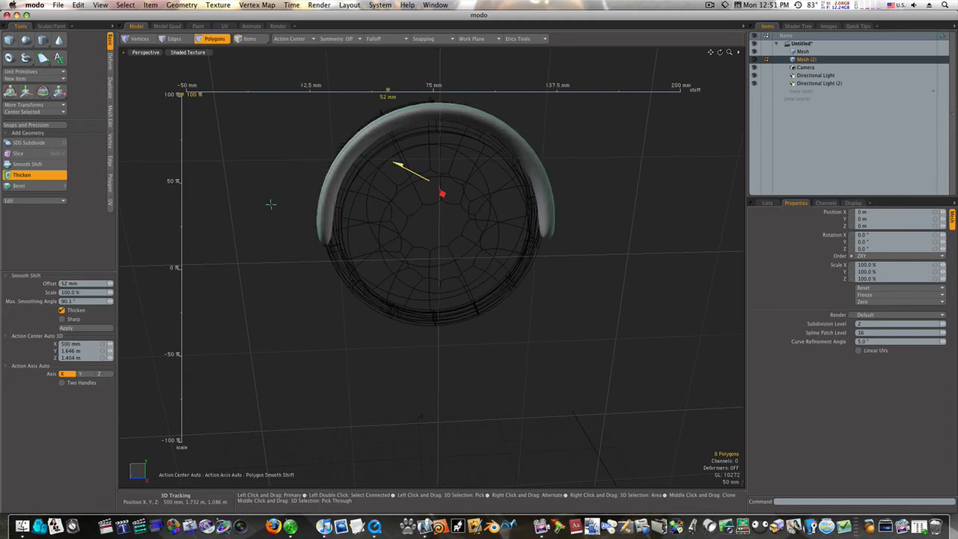
alt+drag(403, 200, 457, 236)
key(space)
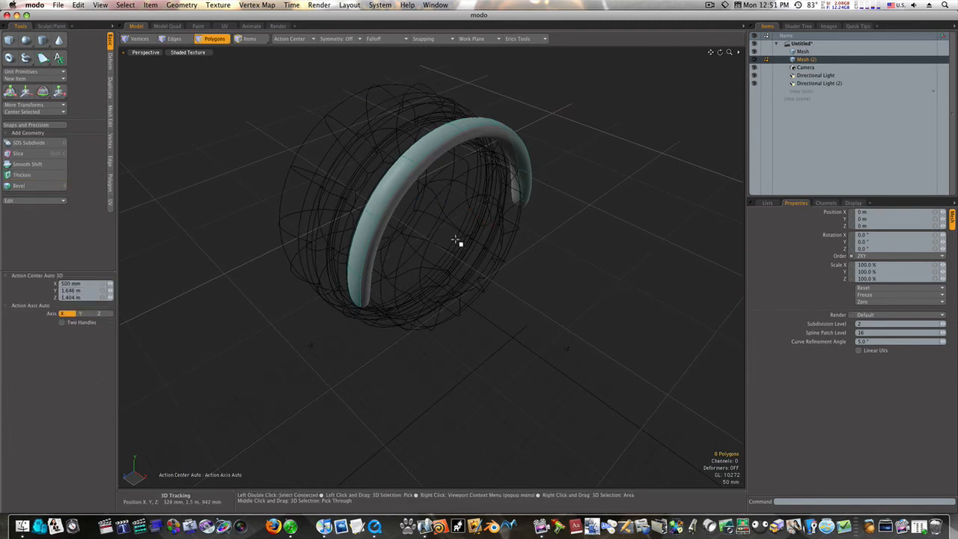
Loop slice the half ring along its length with two free slices, the first at 10%, to sharpen its side edges
click(363, 251)
shift+click(382, 194)
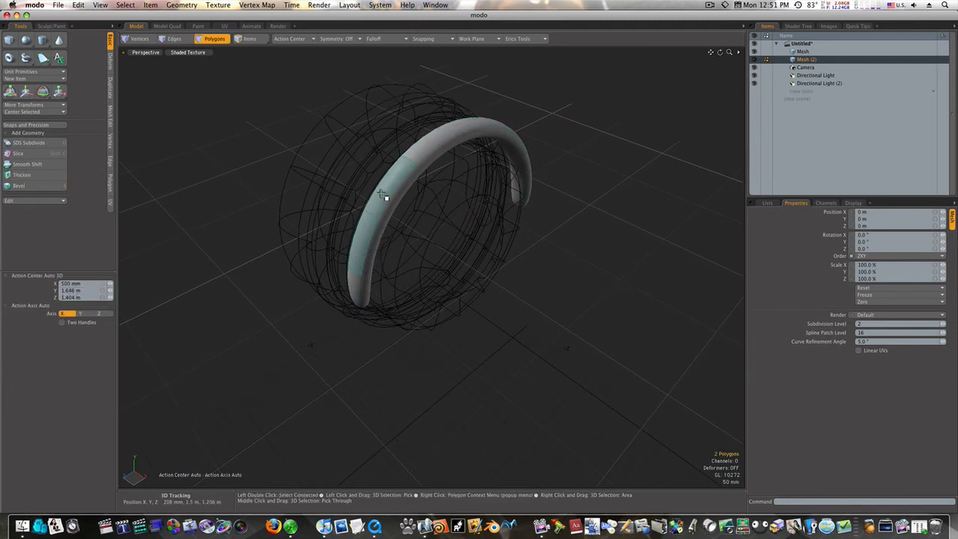
click(111, 118)
click(47, 100)
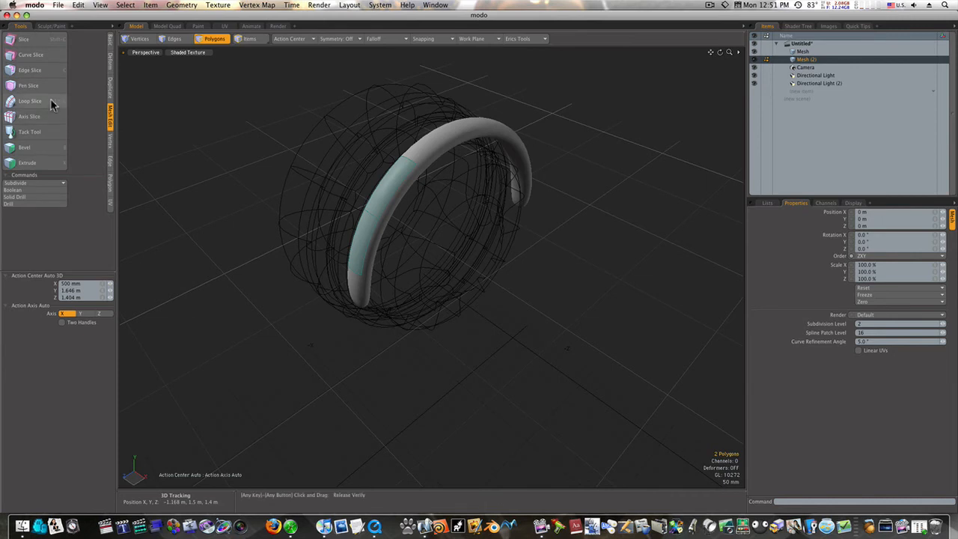
click(380, 213)
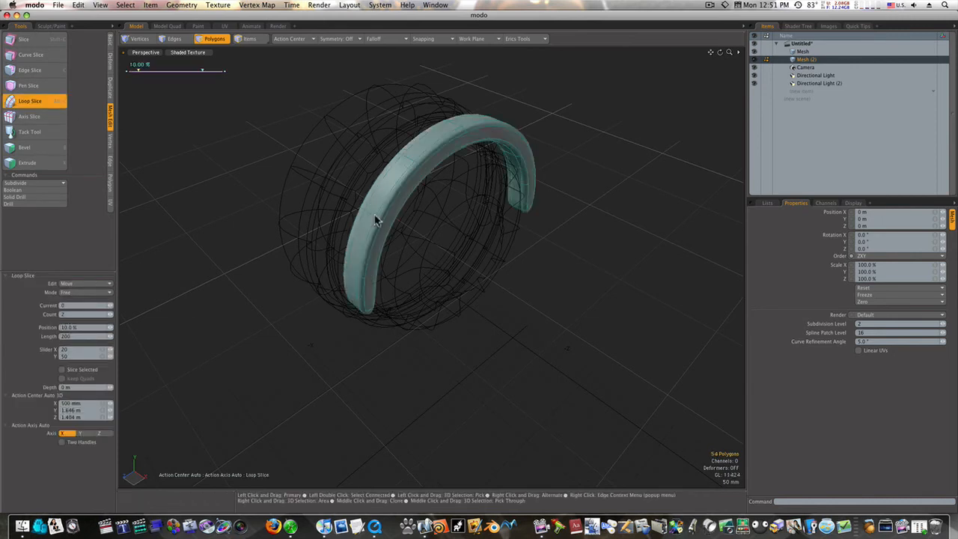
key(q)
Add two loop slices, the first at 10%, around the near end segment of the half ring
click(365, 294)
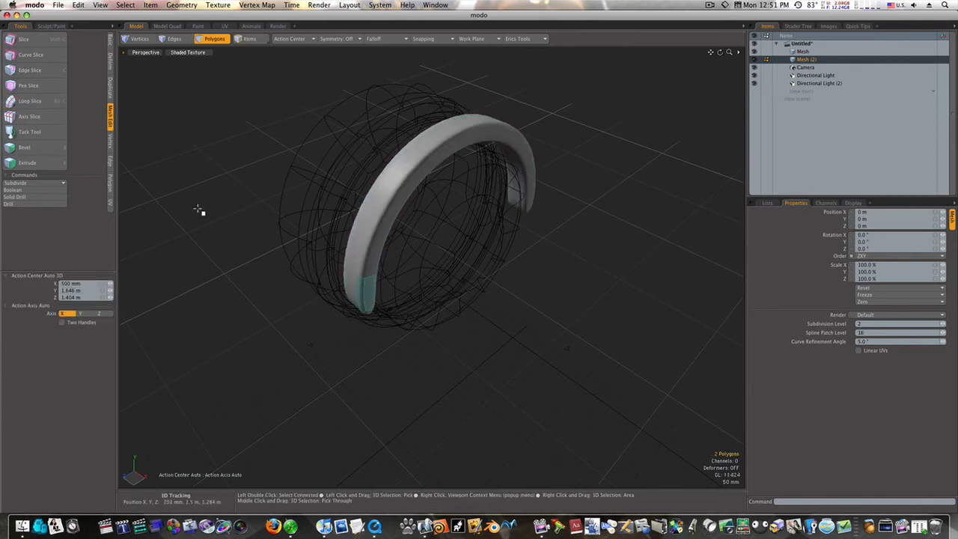
click(46, 100)
click(370, 306)
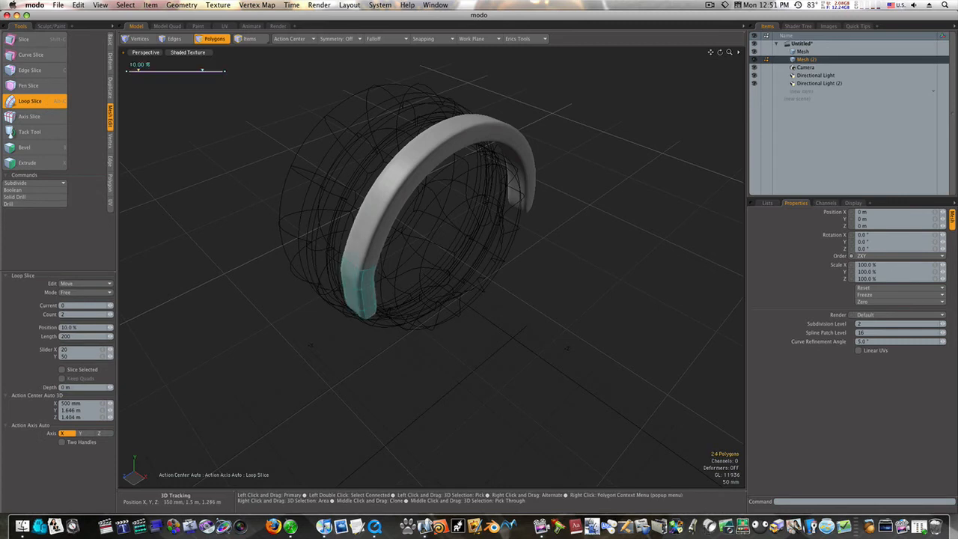
key(q)
Add two loop slices at 10% and 90% around the far end segment of the half ring
click(528, 193)
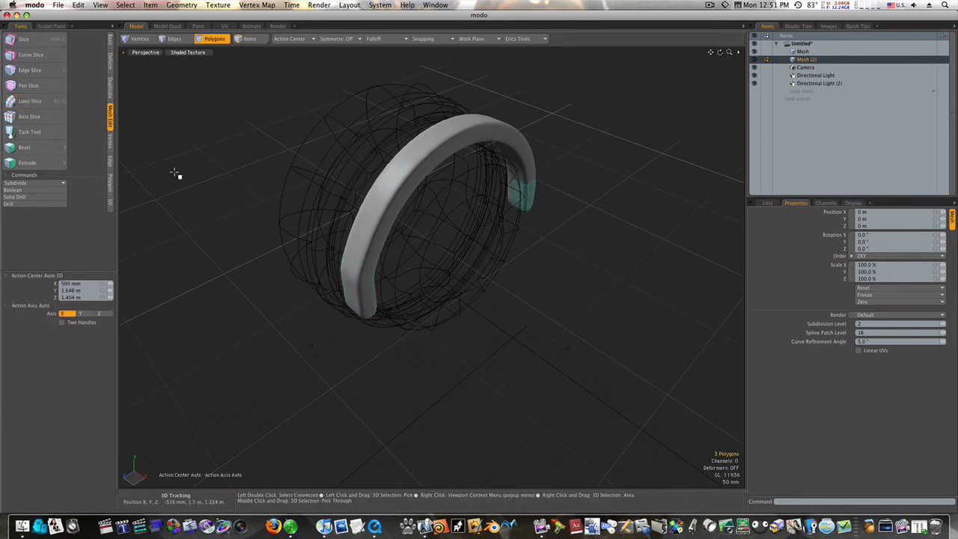
click(30, 101)
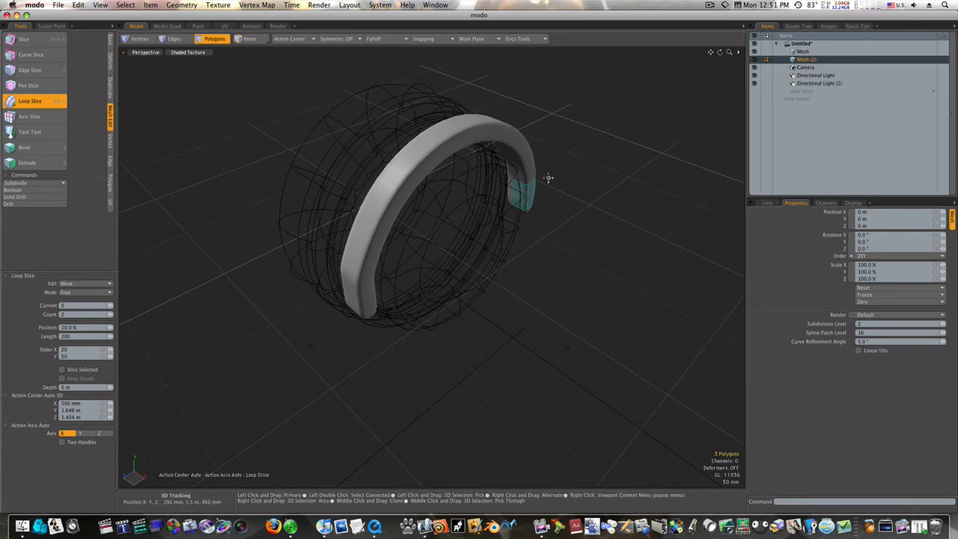
click(543, 188)
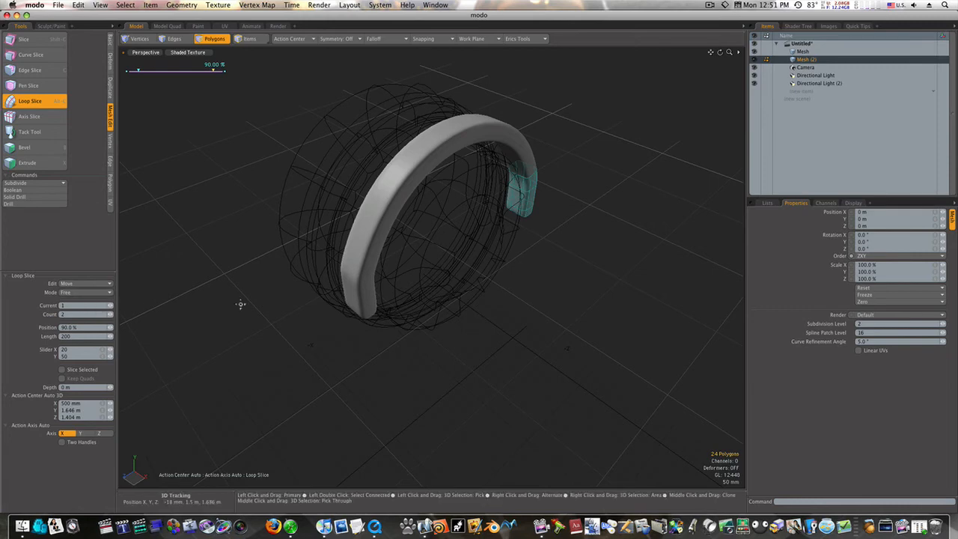
key(space)
Display both meshes together to check the half ring's fit around the cylinder, and reselect only the half-ring mesh
alt+drag(449, 325, 386, 273)
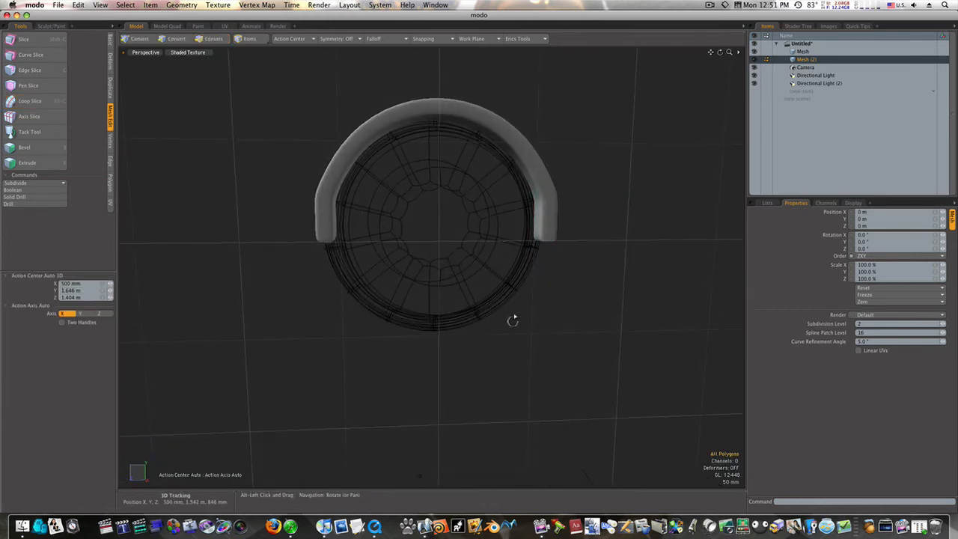
alt+drag(511, 319, 404, 330)
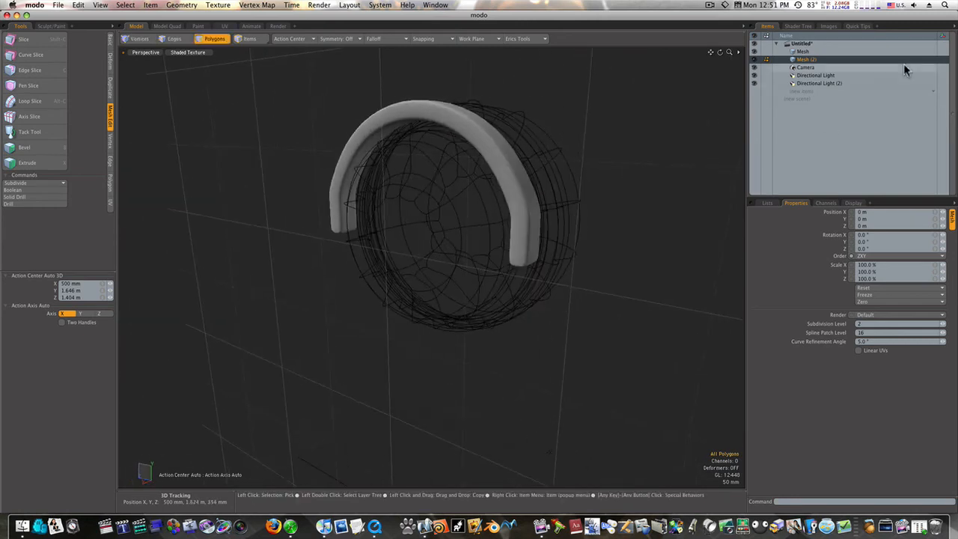
shift+click(799, 52)
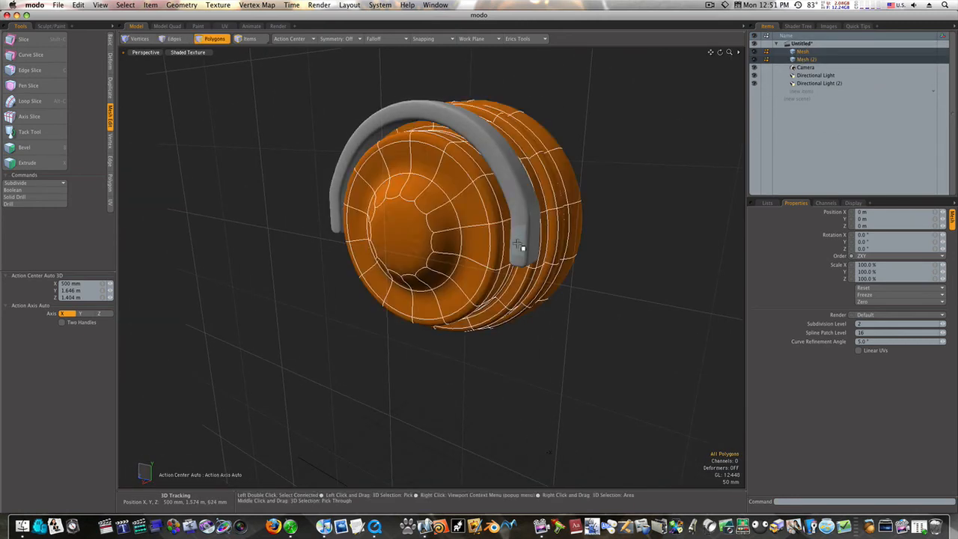
alt+drag(520, 241, 573, 244)
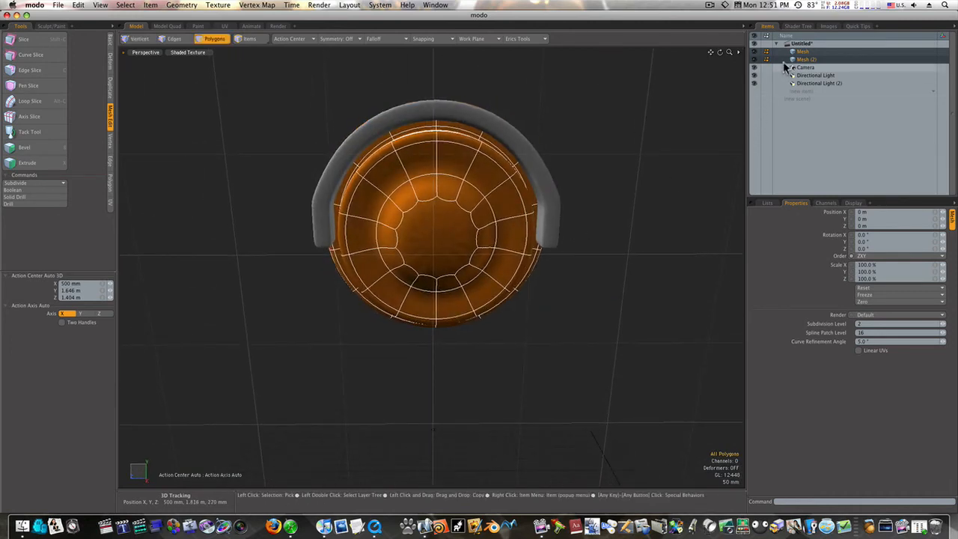
click(806, 59)
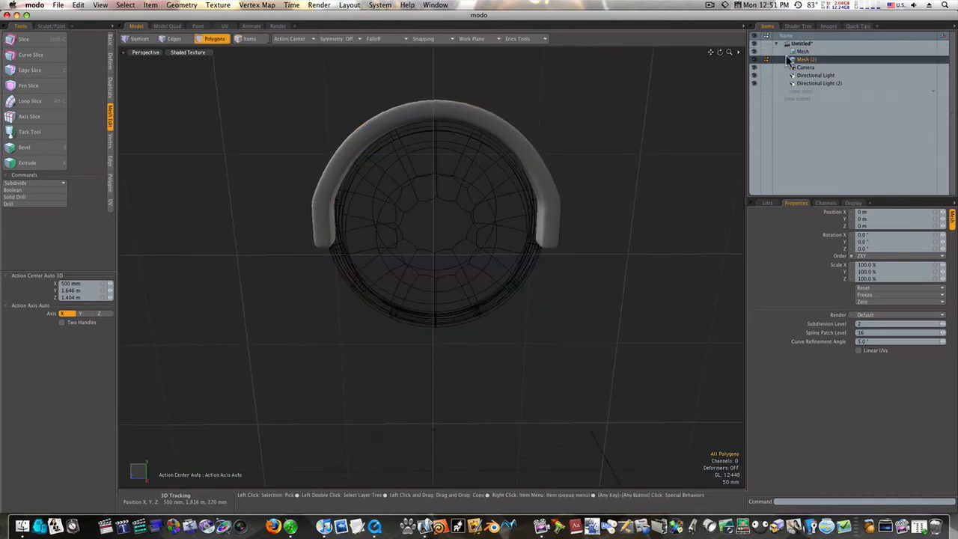
Create a small 14-sided cylinder along X near one end of the half ring, about 67.5 mm long with radii of about 16 and 14 mm
click(111, 42)
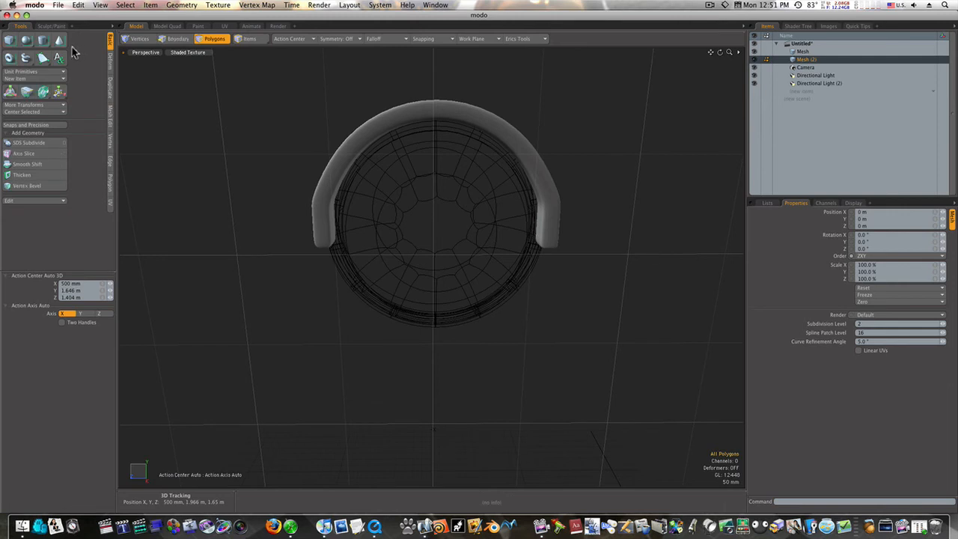
click(42, 41)
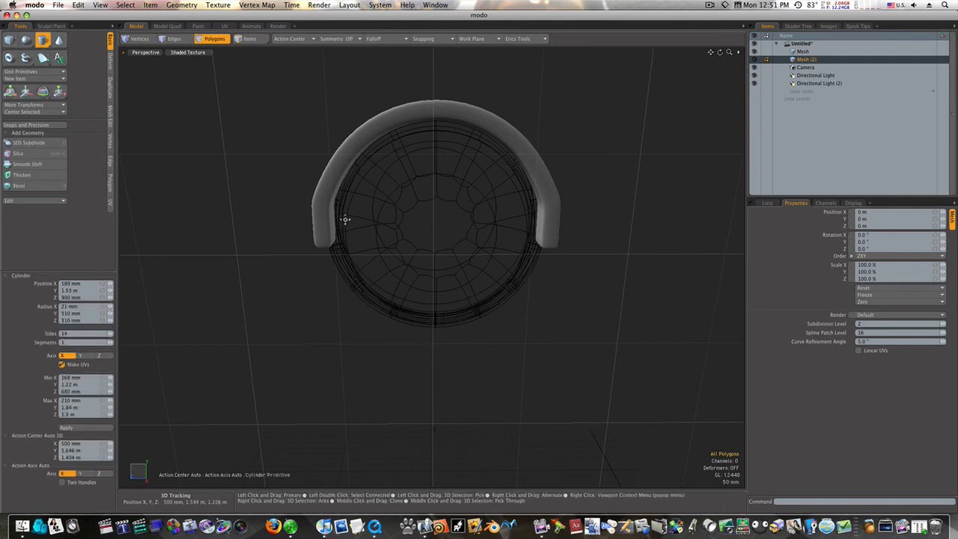
drag(367, 229, 374, 237)
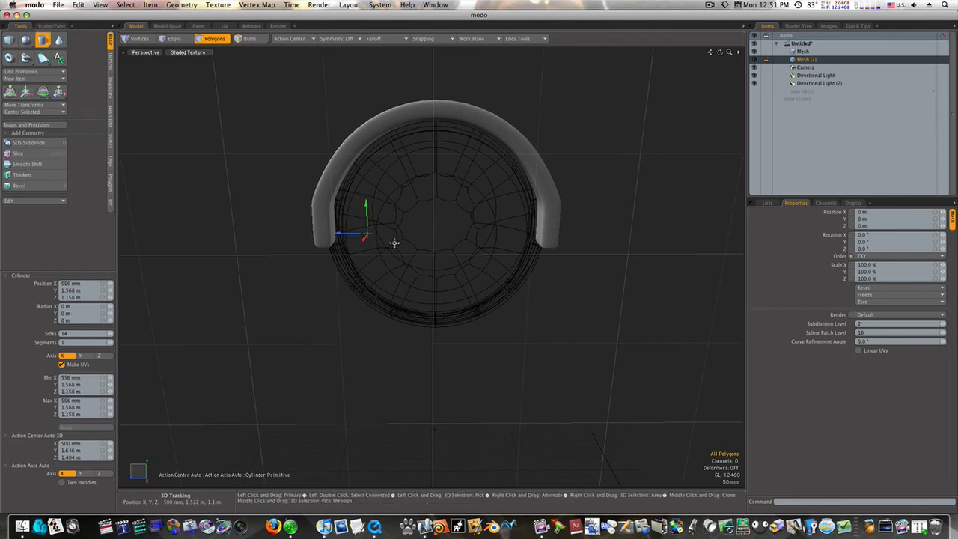
key(super+z)
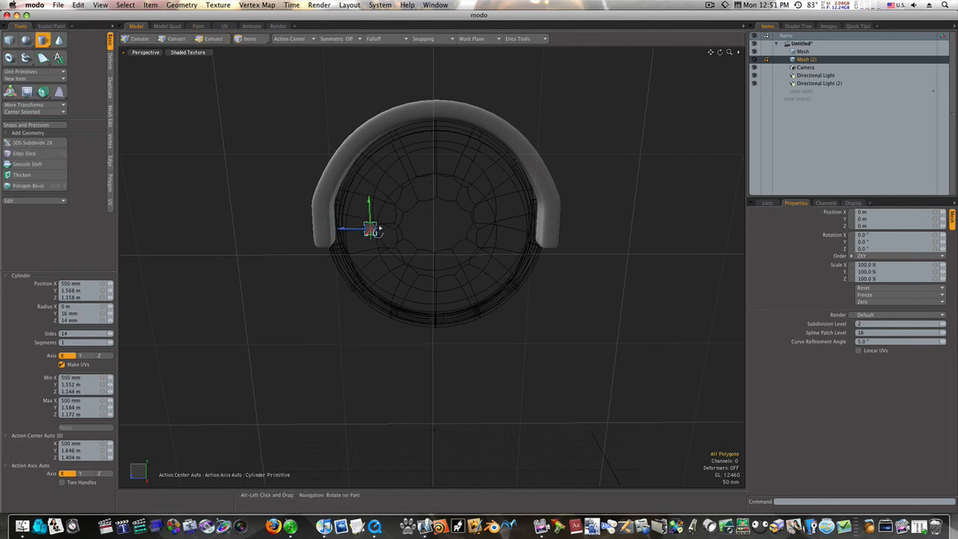
alt+drag(381, 232, 304, 219)
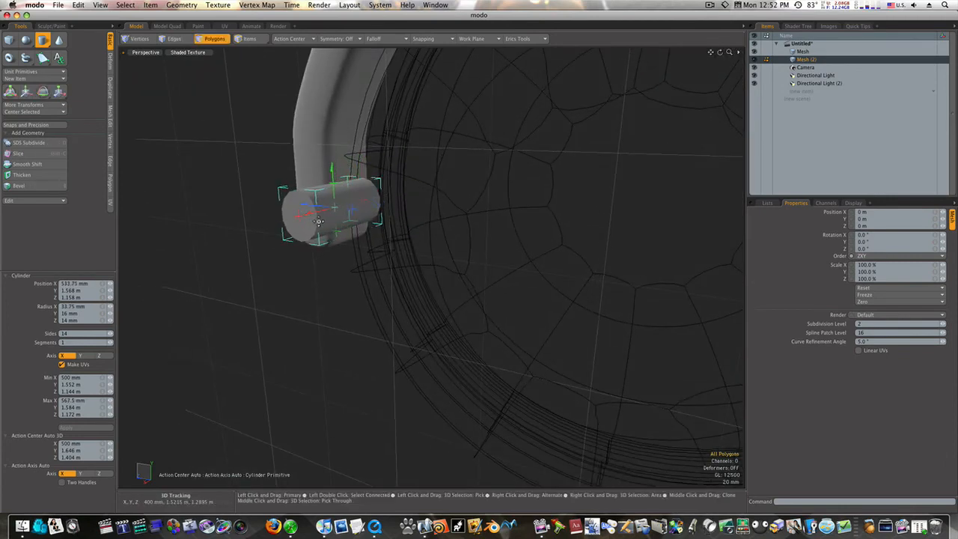
Select the whole small cylinder and rotate it so its length runs along Z, pointing across toward the half ring's end
key(e)
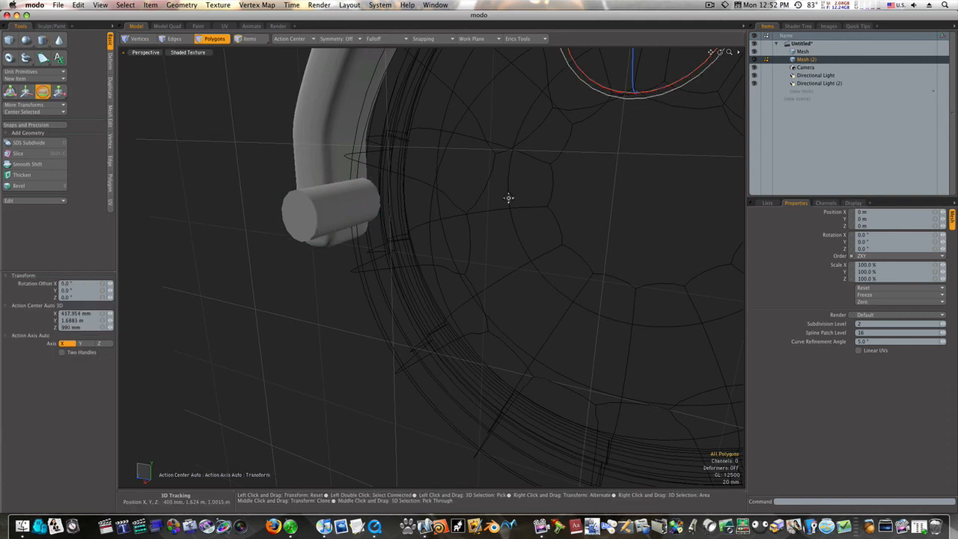
key(q)
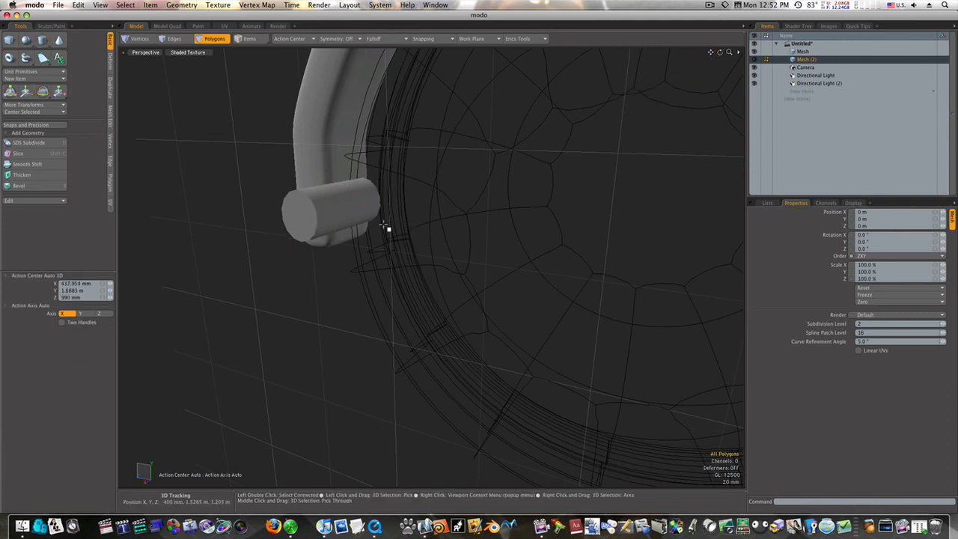
double_click(321, 209)
key(e)
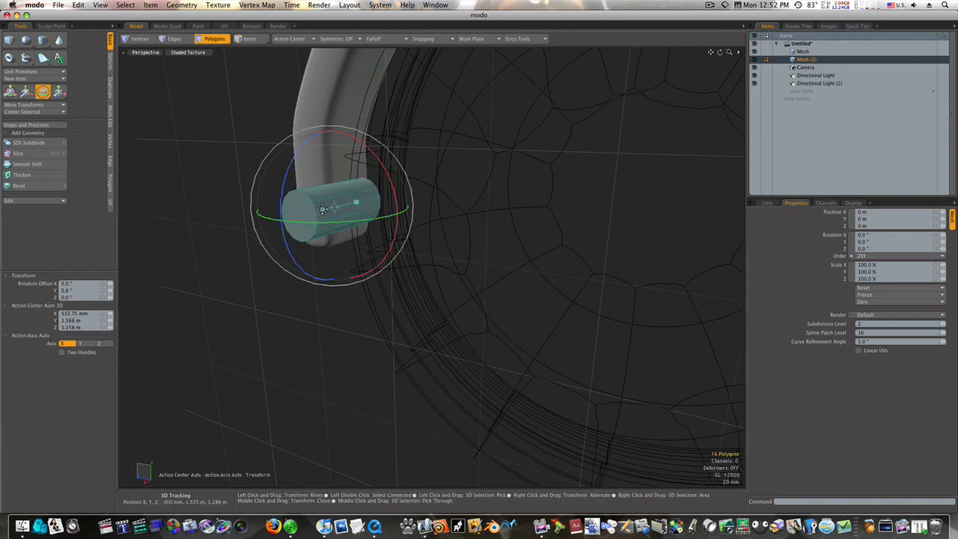
drag(342, 224, 352, 206)
drag(238, 210, 336, 245)
Move the small cylinder into the inner side of the half ring's near end, centred at about X 357 mm, Y 1.553 m, Z 1.27 m
key(w)
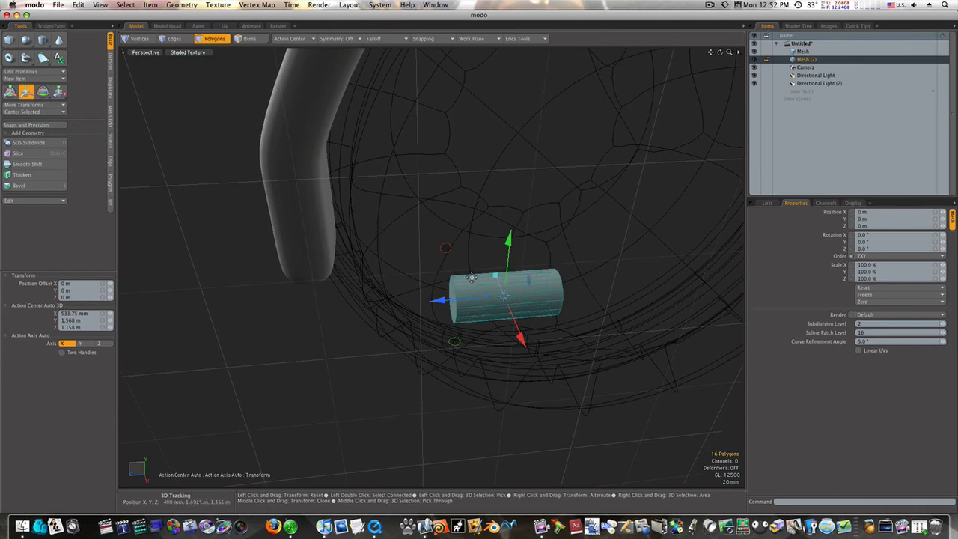
mouse_move(501, 290)
mouse_down()
mouse_move(363, 187)
mouse_move(359, 255)
mouse_move(510, 281)
mouse_up()
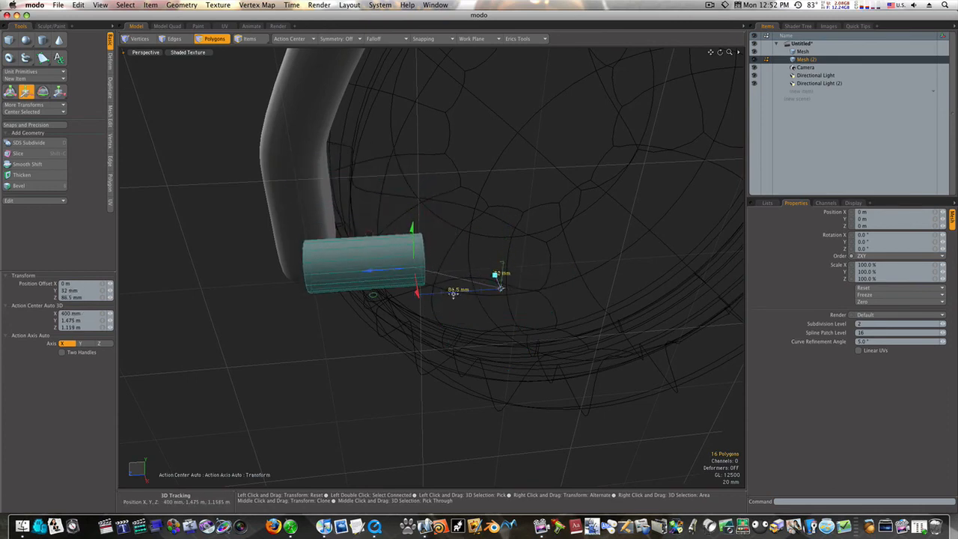
alt+drag(453, 293, 439, 241)
drag(442, 263, 248, 199)
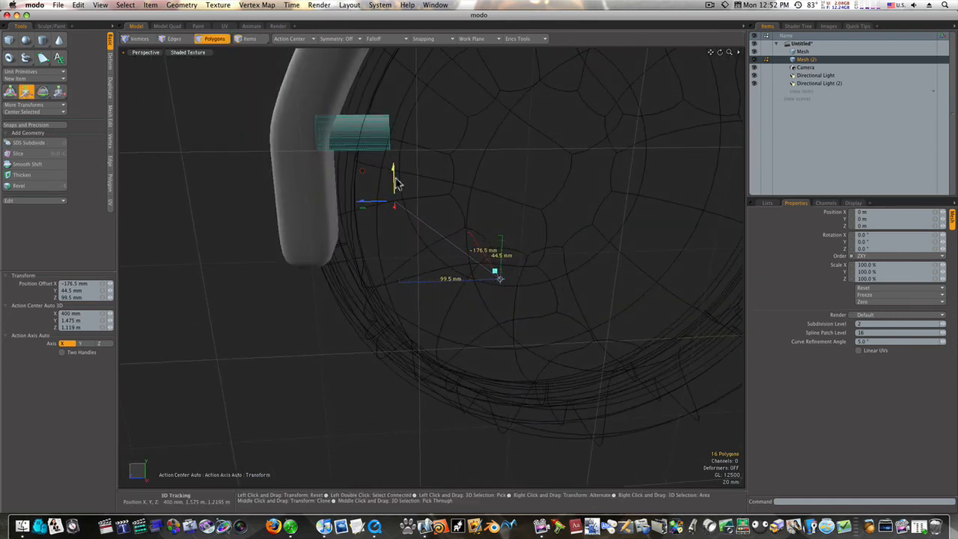
drag(397, 184, 346, 247)
alt+drag(480, 198, 524, 188)
ctrl+alt+drag(560, 246, 511, 248)
alt+shift+drag(596, 253, 522, 216)
key(space)
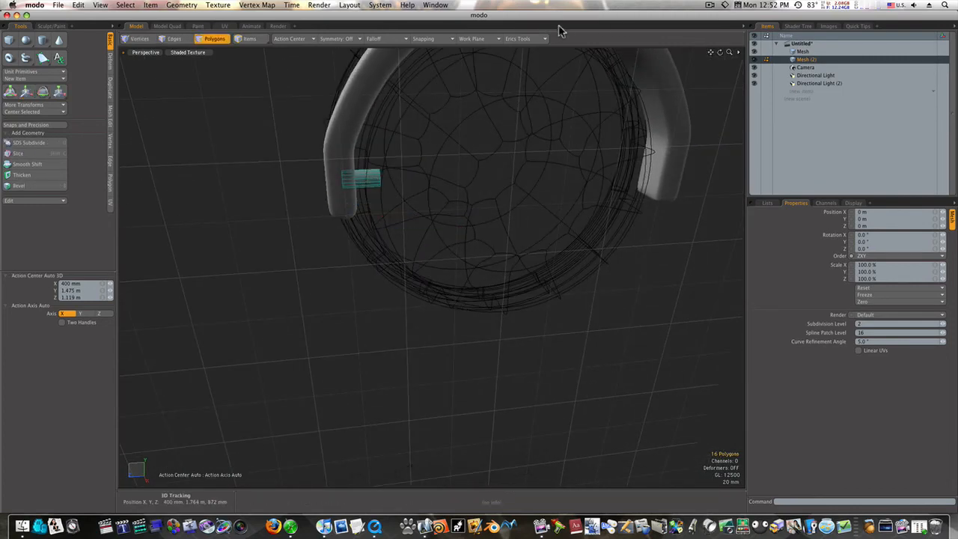
Duplicate the pin in place with Paste and Select and move the copy -552 mm along Z to the half ring's opposite end
click(541, 40)
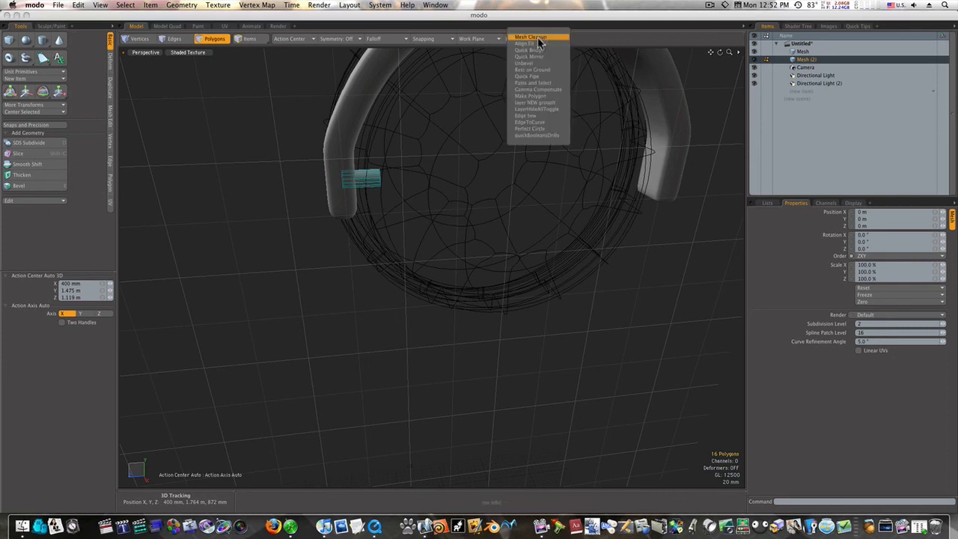
click(544, 84)
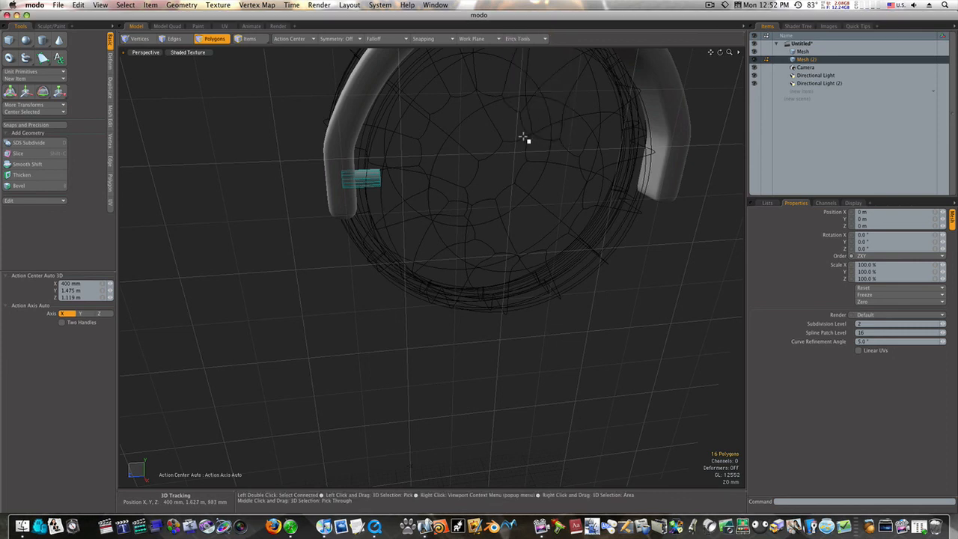
key(w)
drag(363, 180, 645, 168)
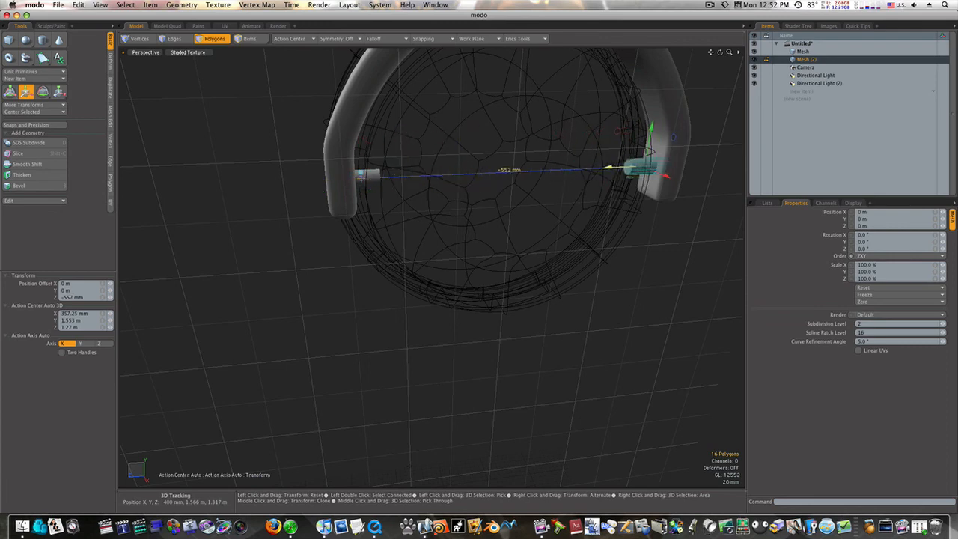
alt+drag(622, 170, 535, 151)
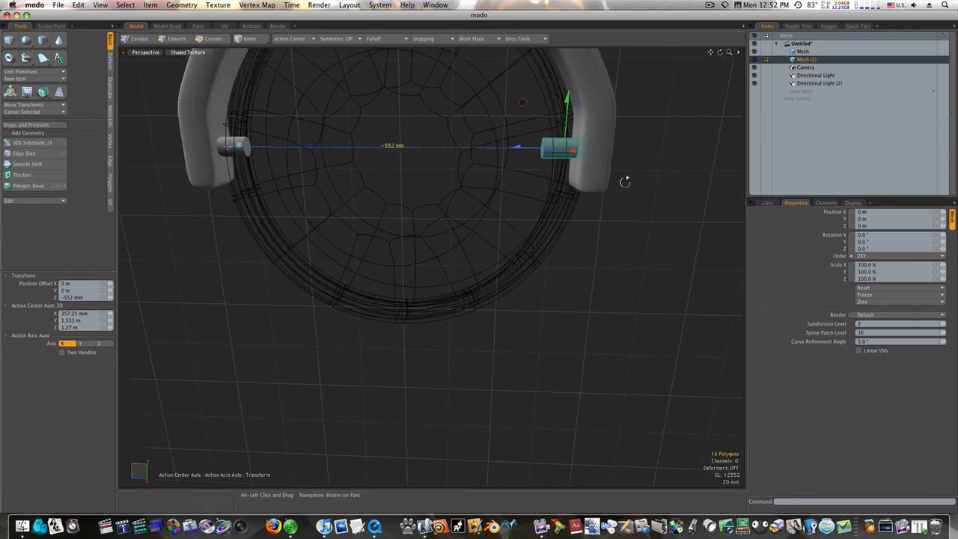
ctrl+alt+drag(639, 194, 562, 207)
Show both meshes together with the pin deselected and inspect how the pins join the half ring to the cylinder
shift+click(798, 52)
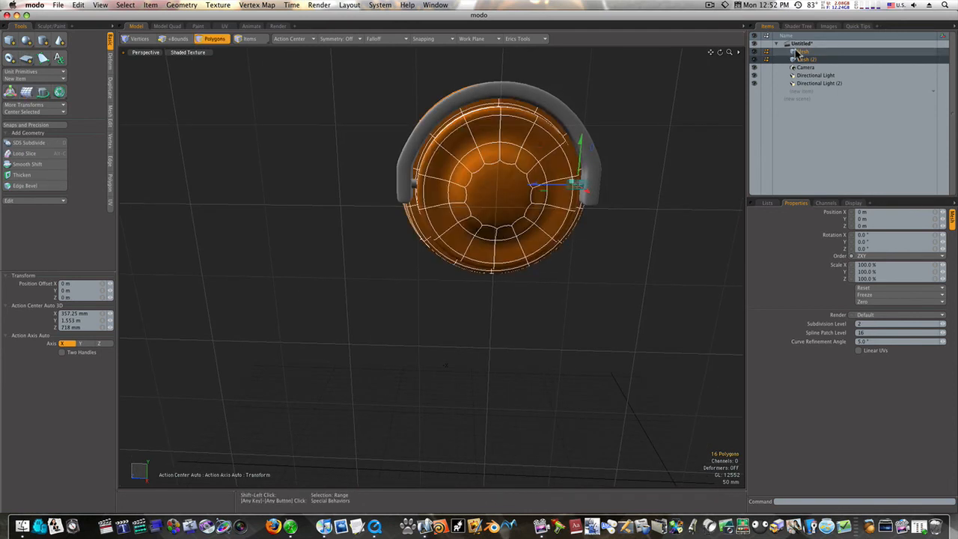
key(q)
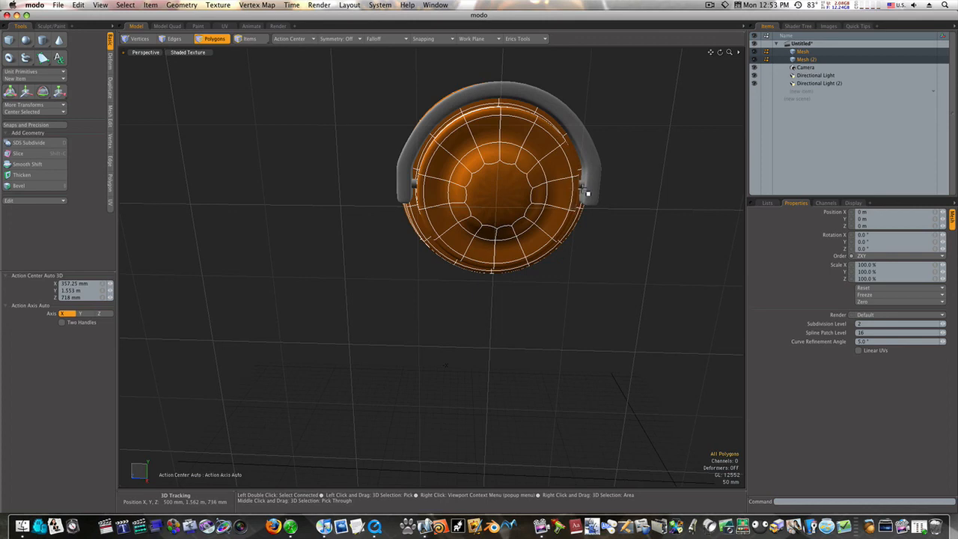
alt+drag(588, 194, 670, 196)
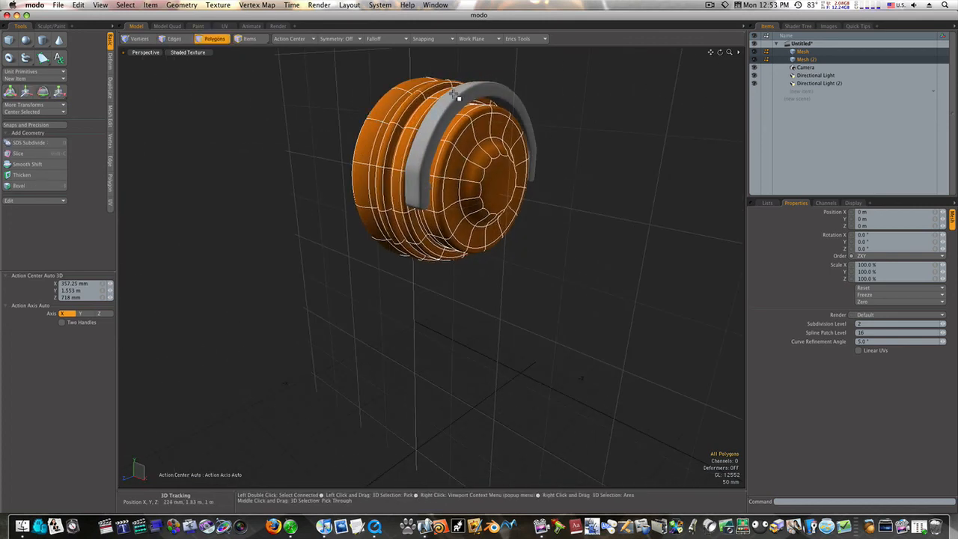